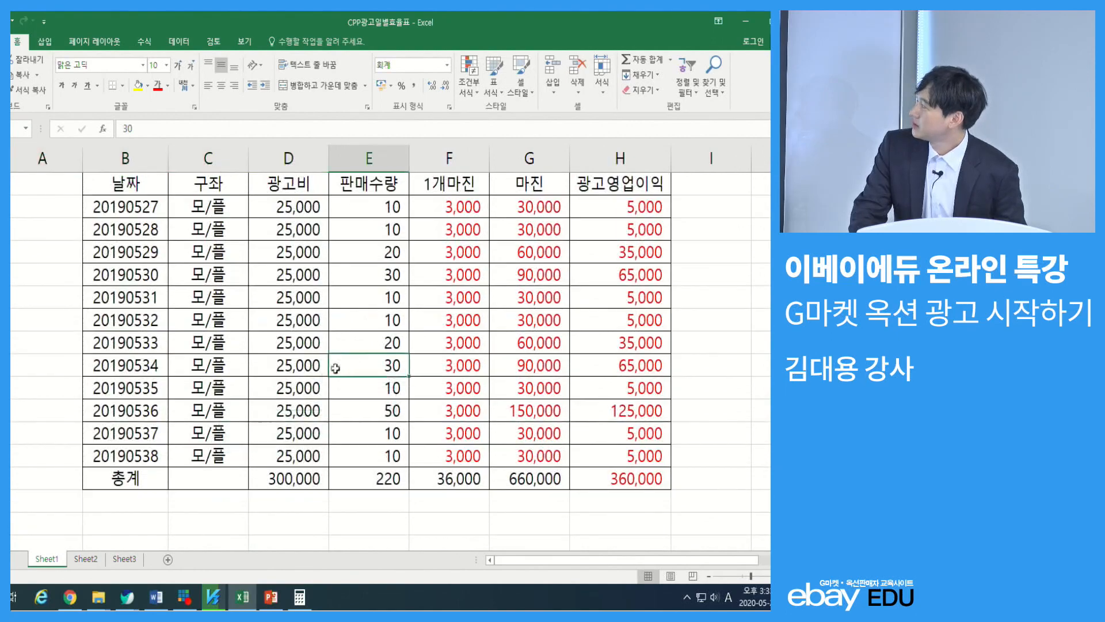
Switch to Sheet2 and enter the header 날짜 in cell B2
click(270, 433)
click(92, 559)
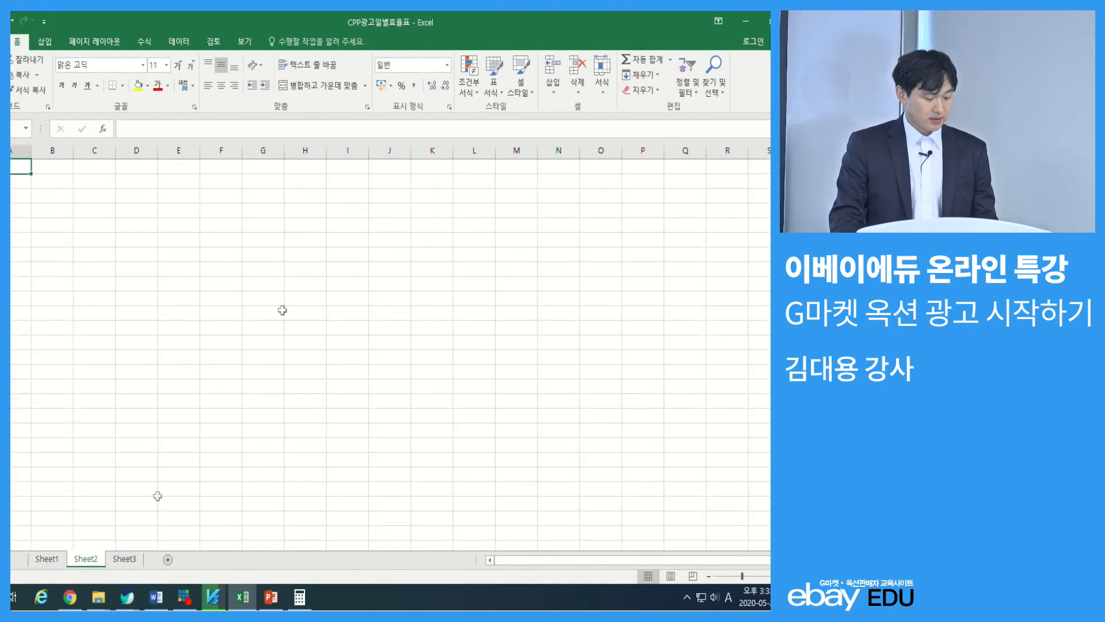
scroll(67, 185, up, 2)
click(80, 184)
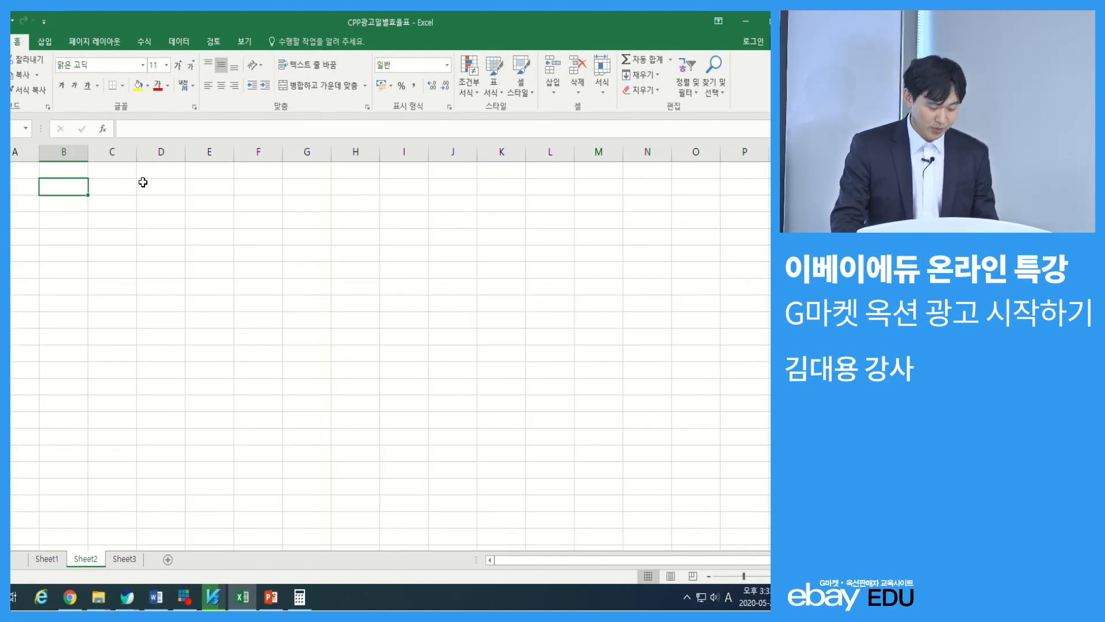
text(s)
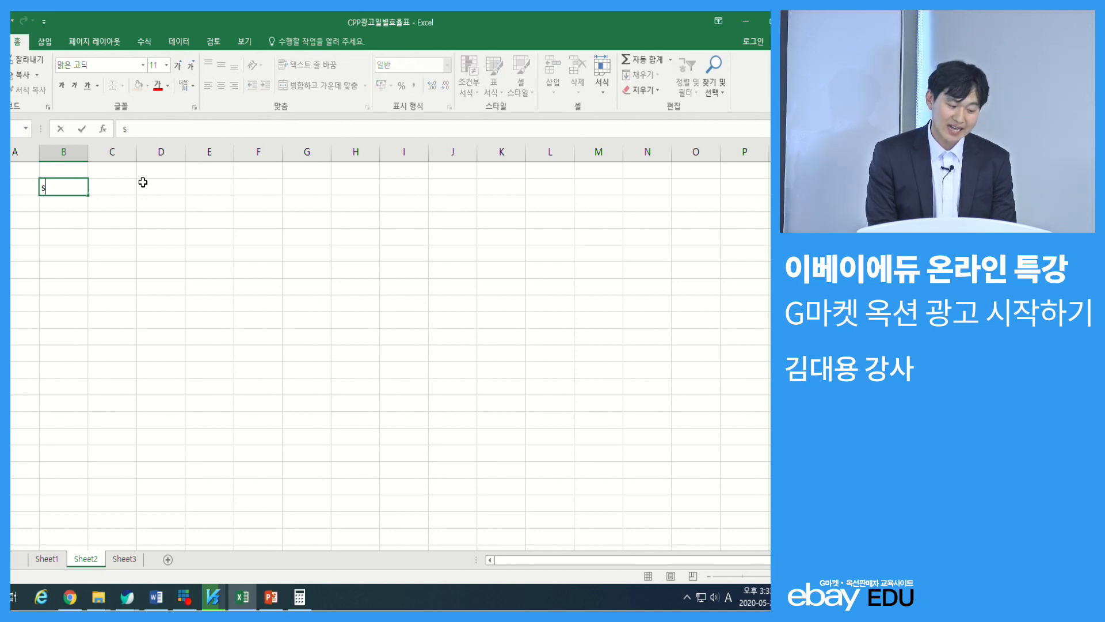
text(kfWk)
key(Return)
key(Up)
scroll(143, 184, up, 2)
scroll(161, 266, up, 2)
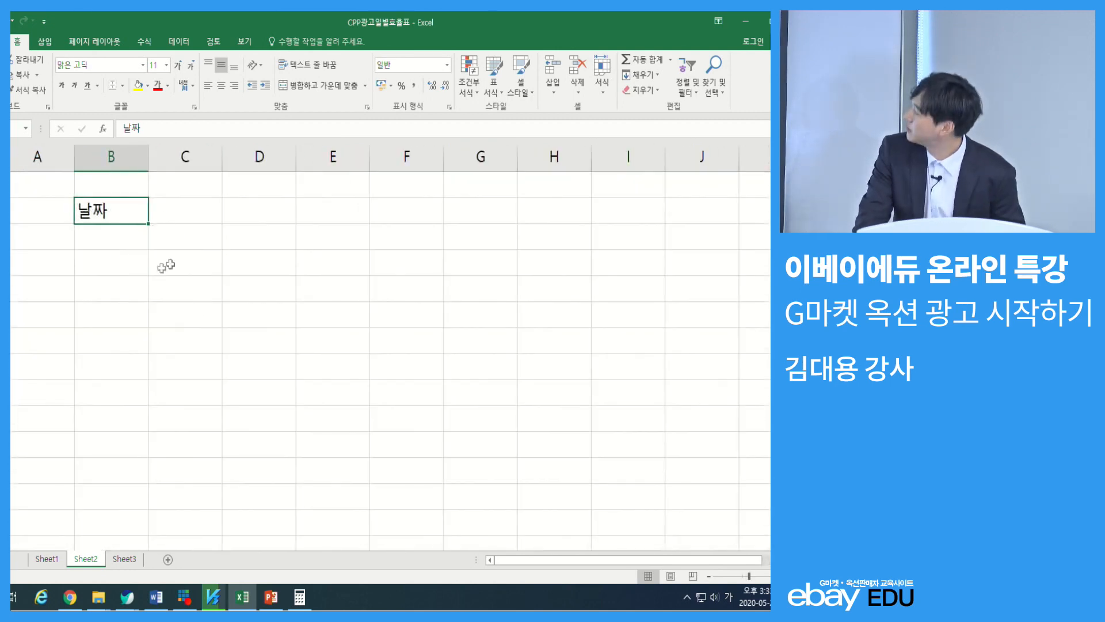
Add the headers 키워드 in C2 and 구좌 in D2, beside the date header
click(372, 313)
click(215, 217)
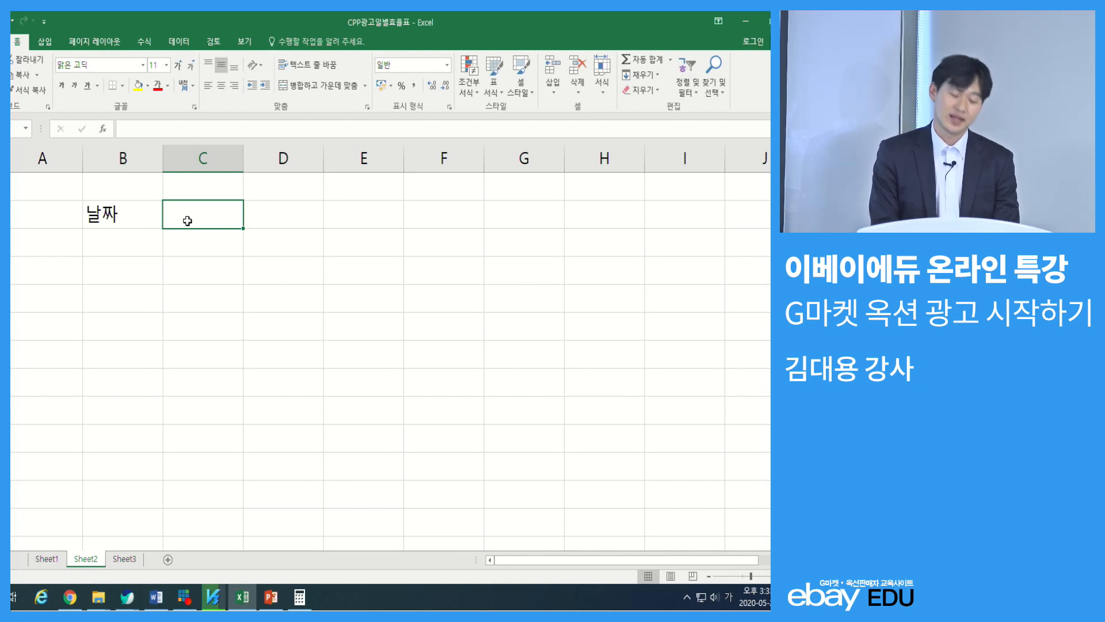
text(키워드)
key(Return)
key(Up)
key(Right)
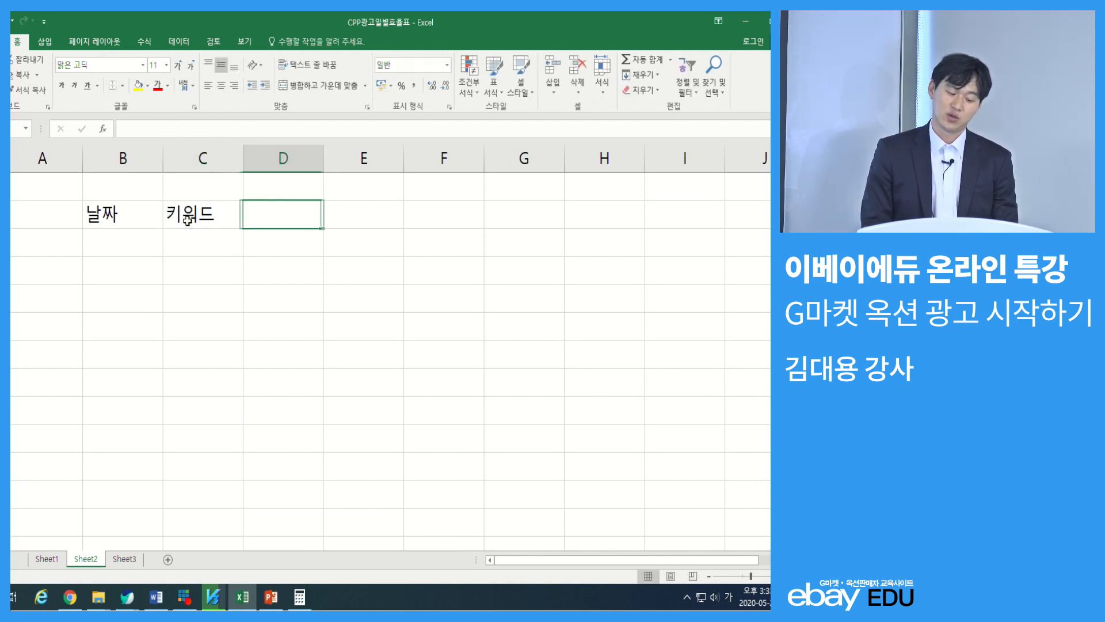
text(구좌)
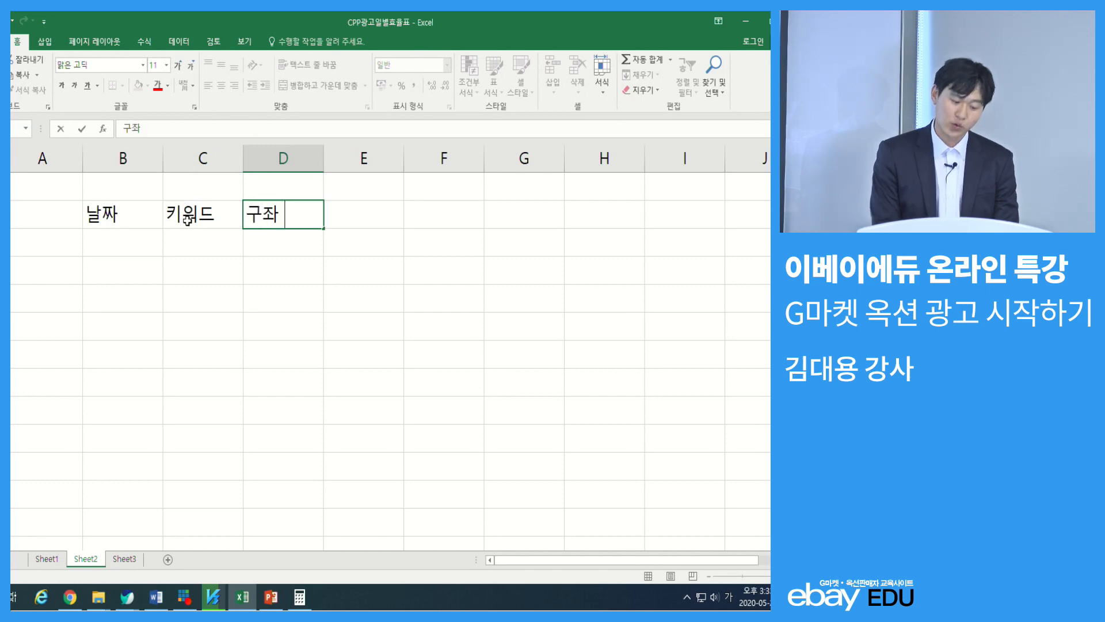
key(Return)
key(Up)
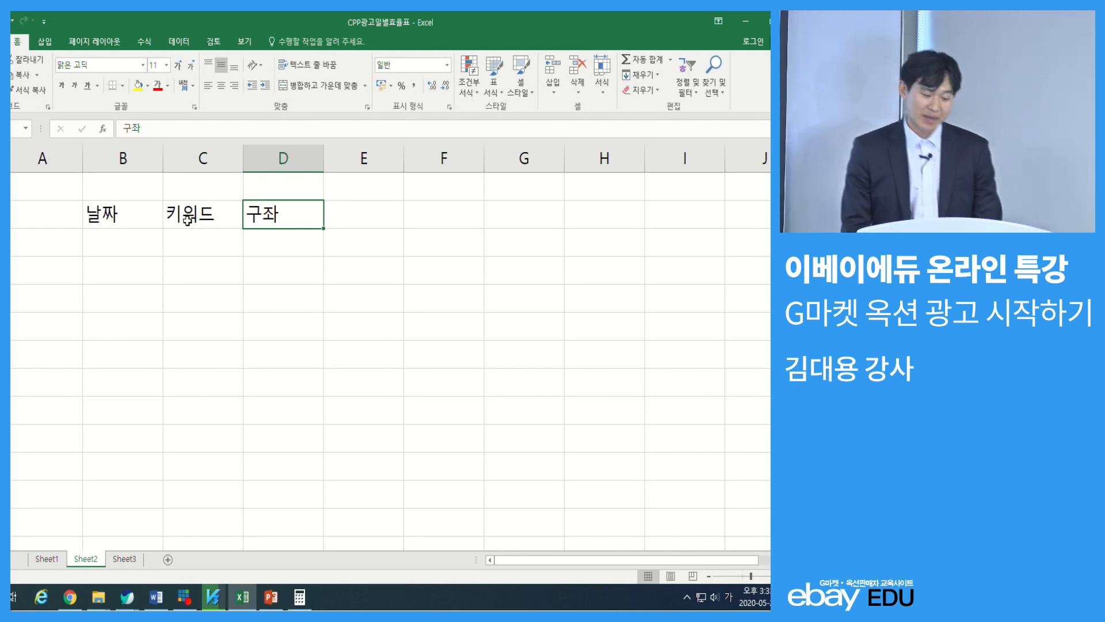
Enter the date 20200528 in the cell below the 날짜 header
key(Left)
key(Down)
key(Left)
click(187, 220)
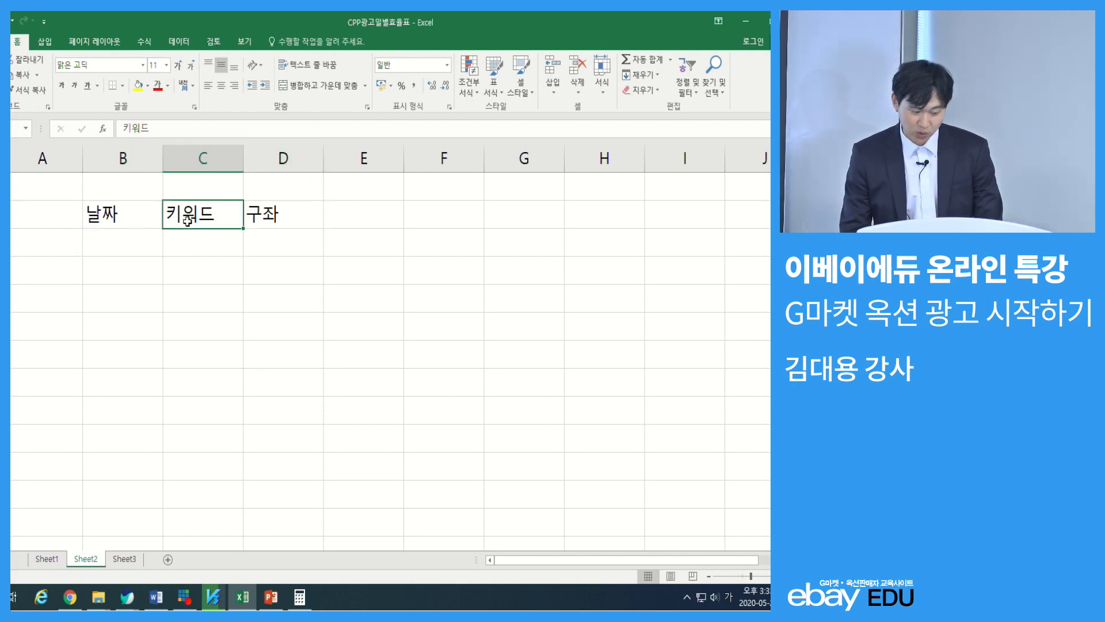
drag(187, 225, 119, 244)
click(140, 246)
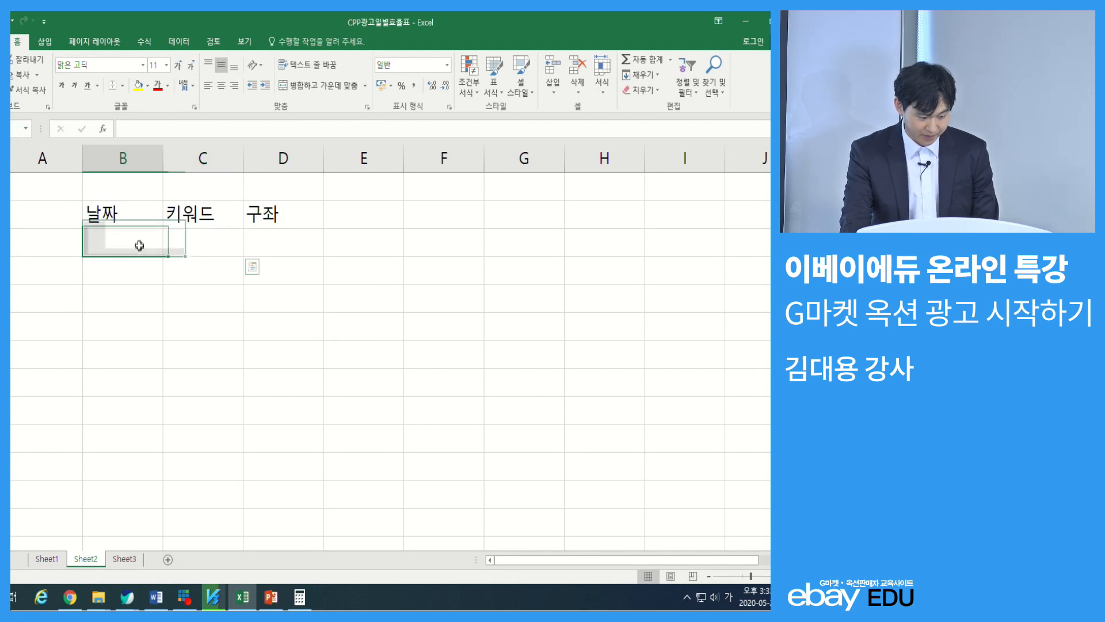
key(Down)
key(Up)
text(1)
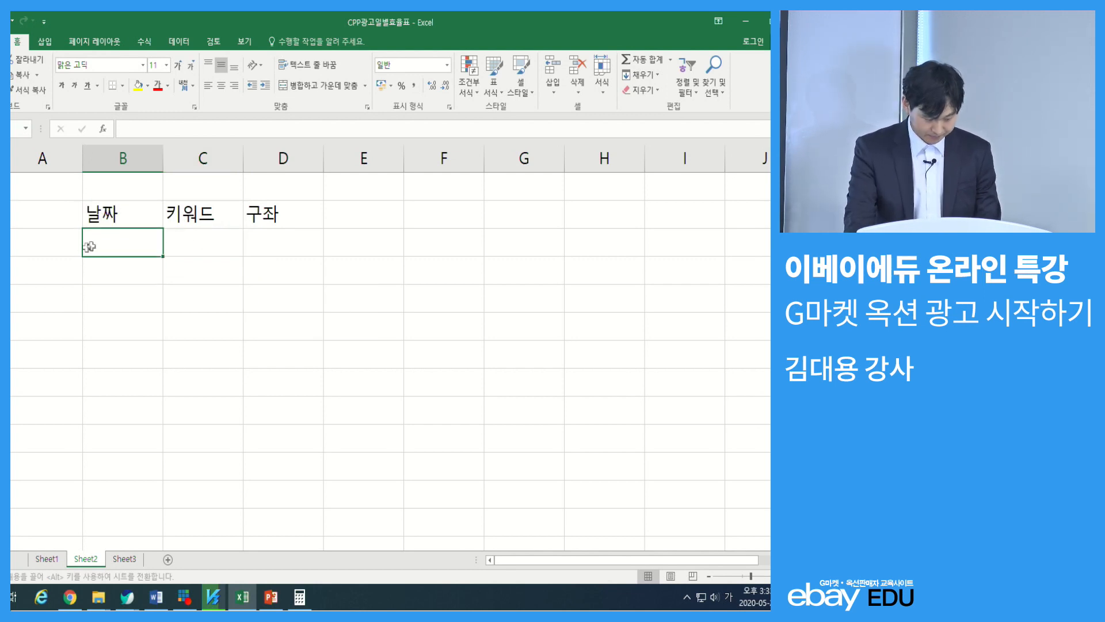
double_click(111, 242)
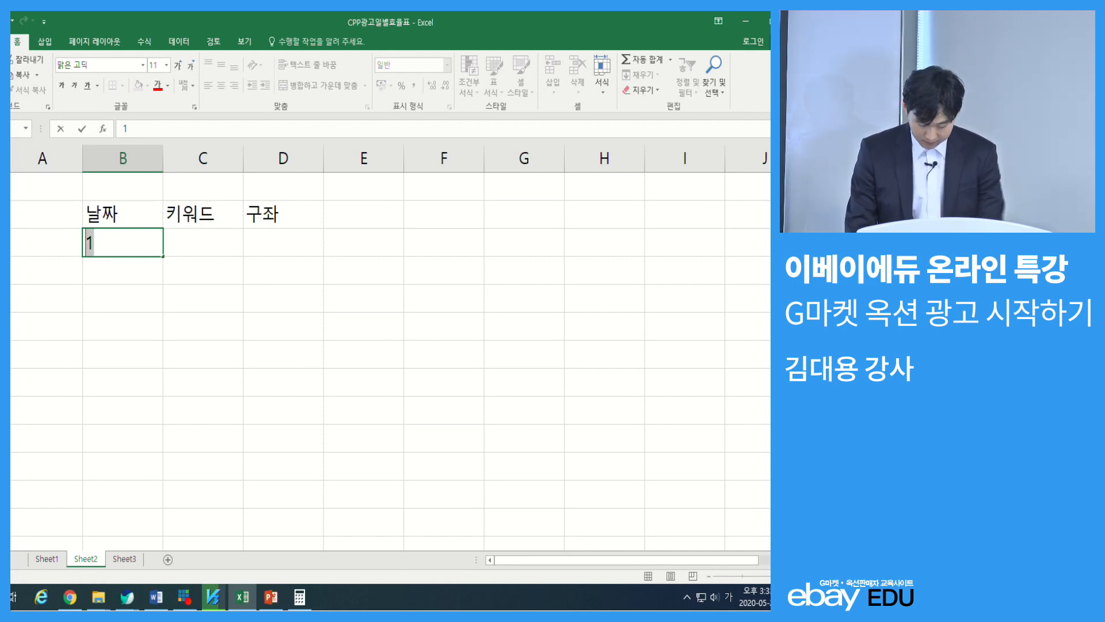
text(202005)
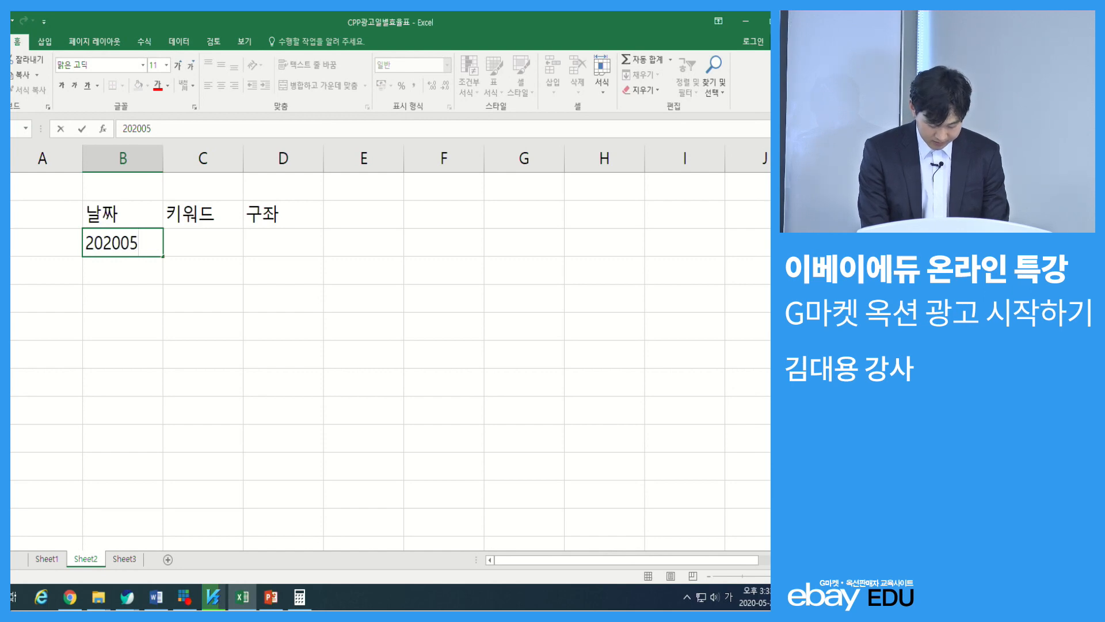
key(Return)
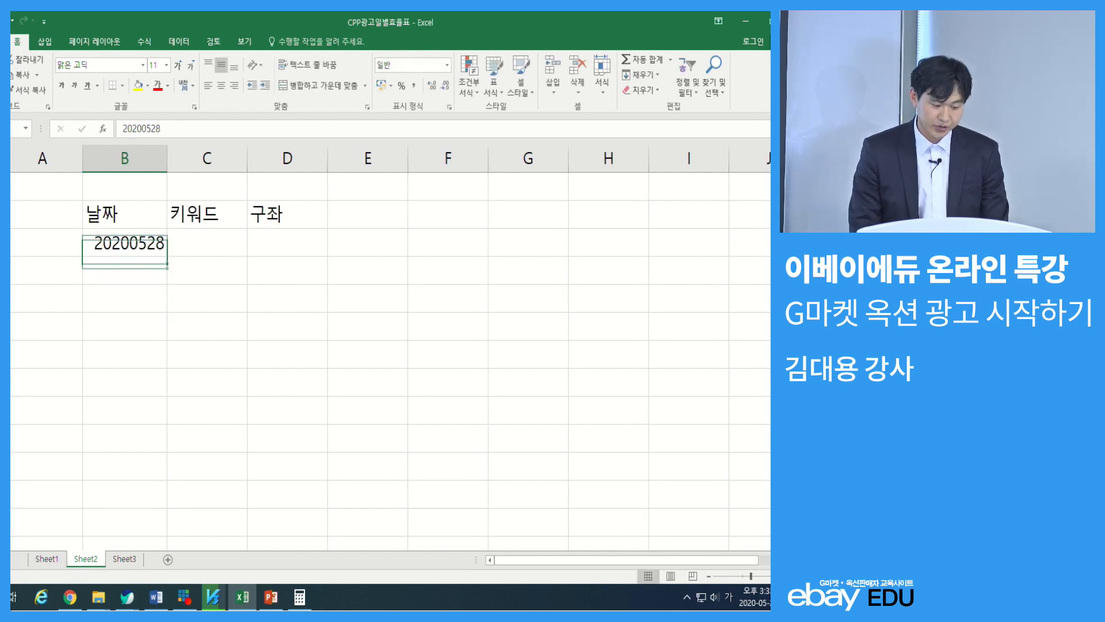
Enter 원피스 as the keyword in the cell below the 키워드 header
key(Up)
key(Right)
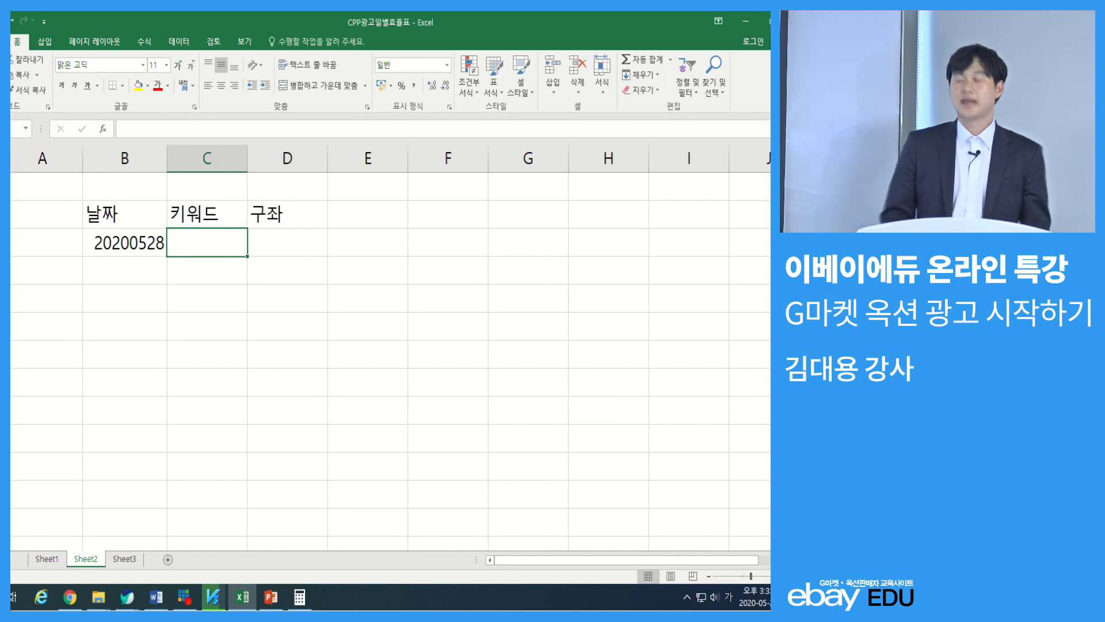
text(원피스)
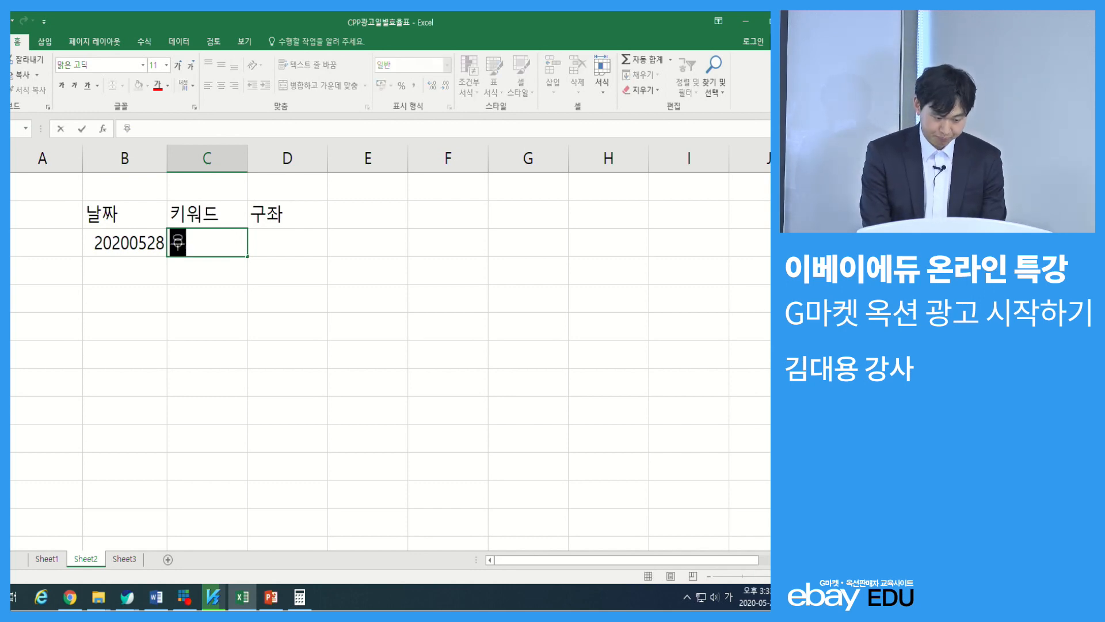
key(Return)
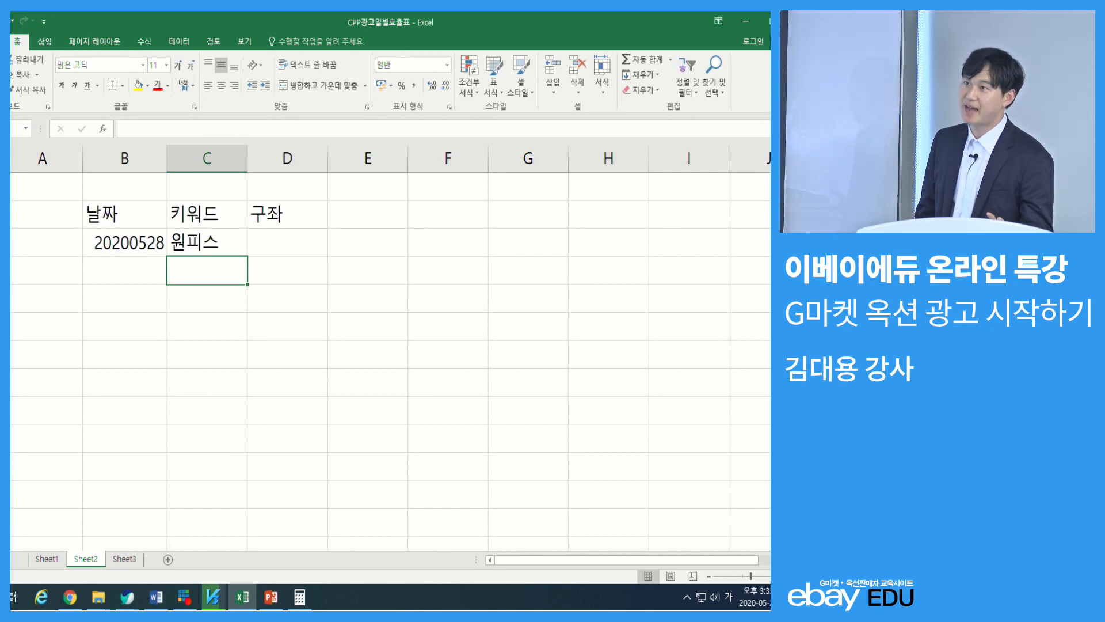
Enter 모바일플러스 below the 구좌 header and widen column D to fit the text
key(Up)
key(Right)
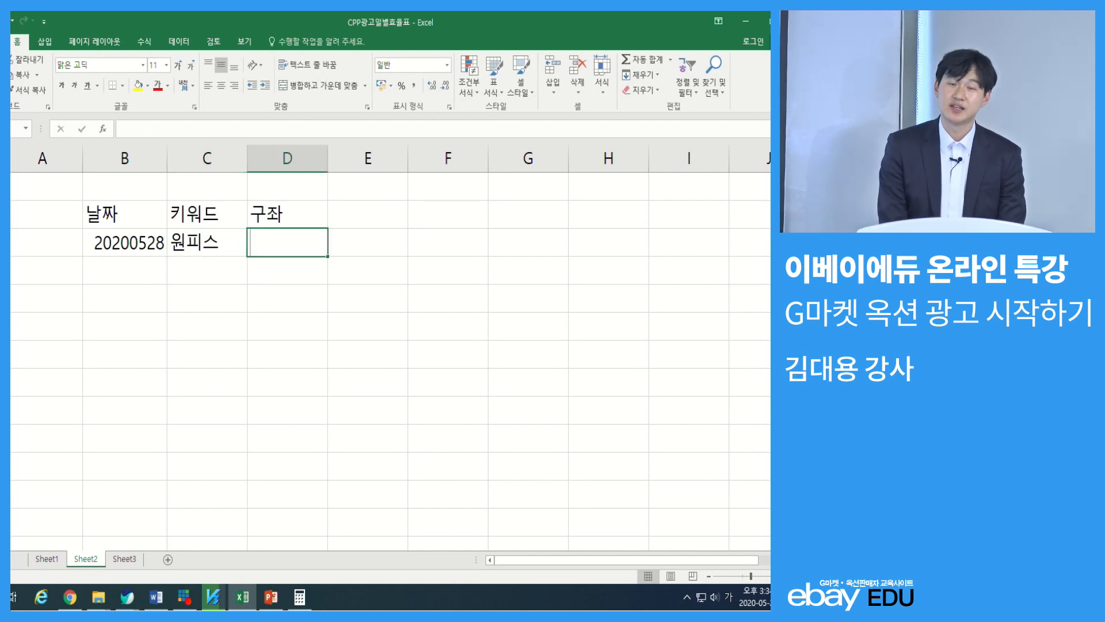
text(모바일)
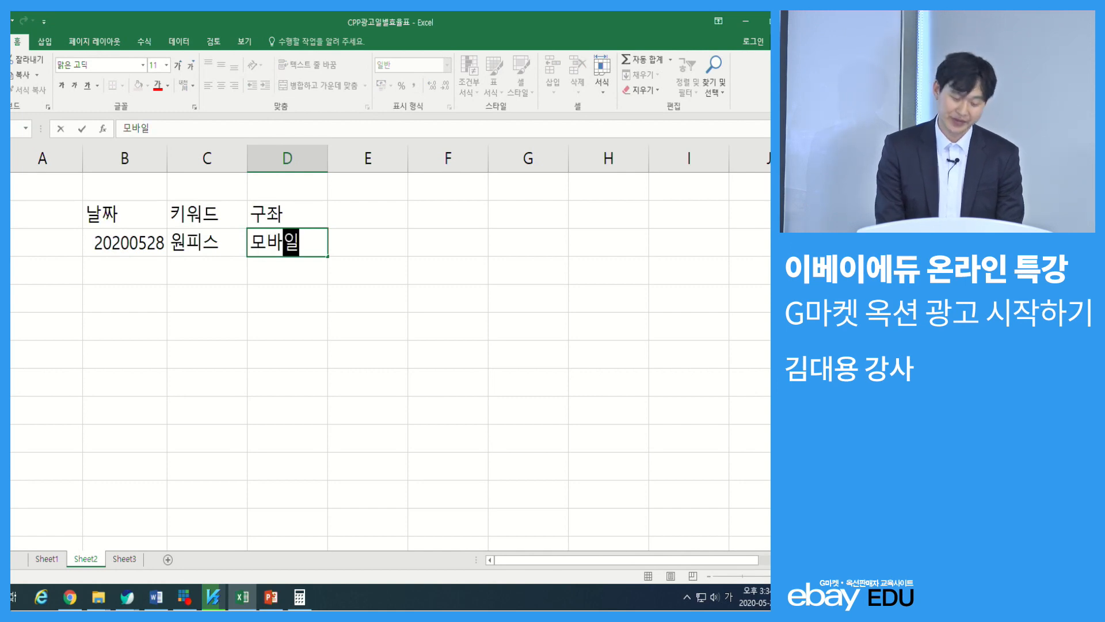
text(플러스)
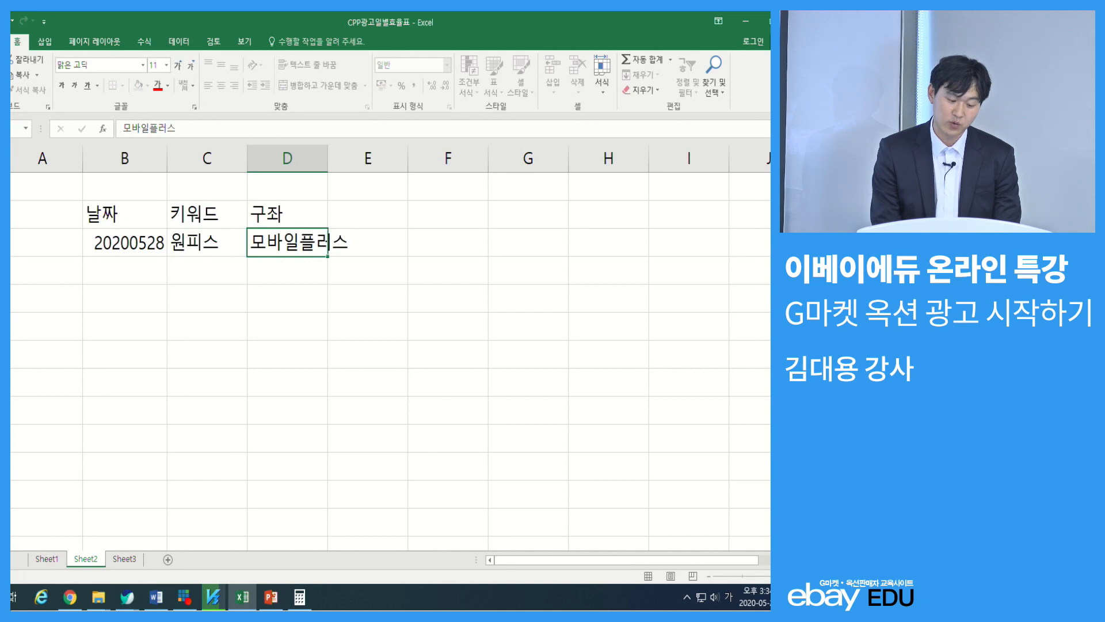
key(Return)
drag(328, 160, 365, 162)
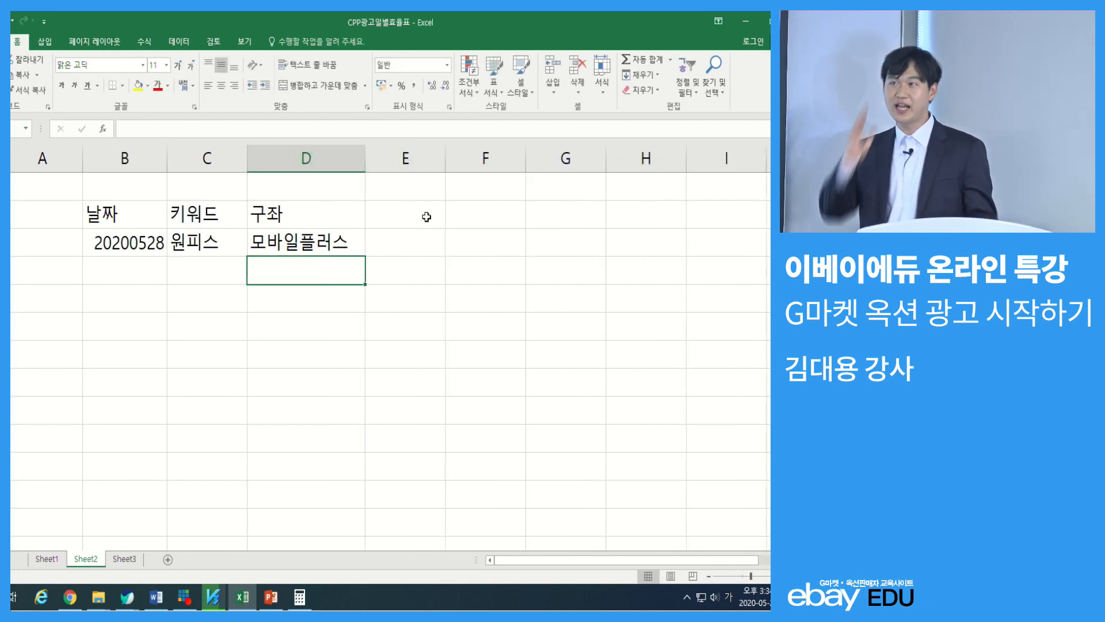
Add the header 일광고비 in cell E2
key(Up)
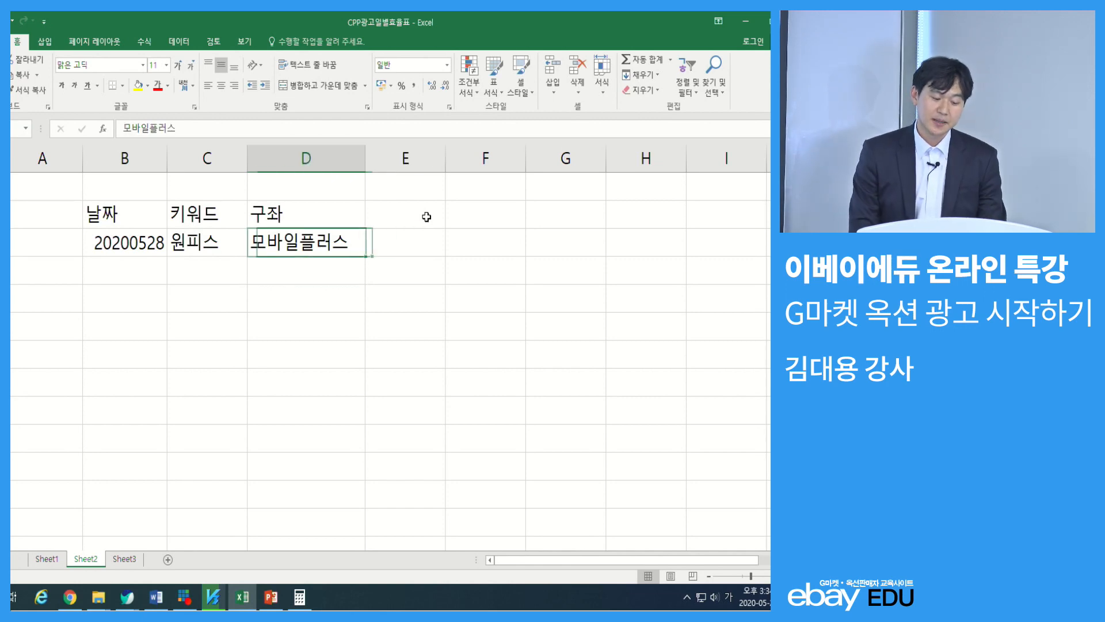
click(426, 216)
text(일광고비)
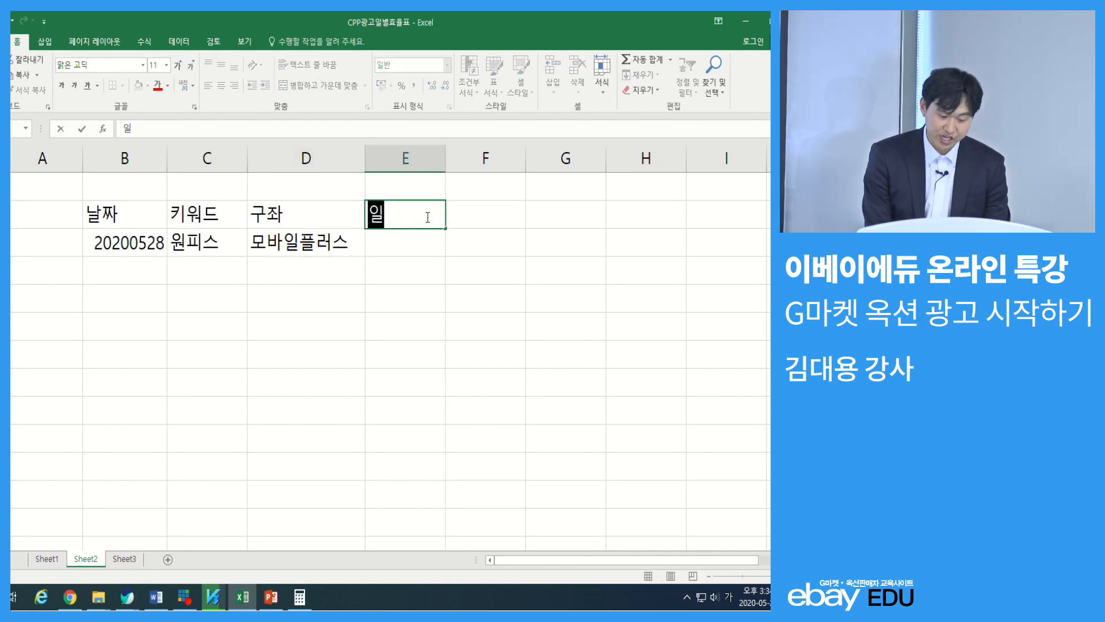
key(Return)
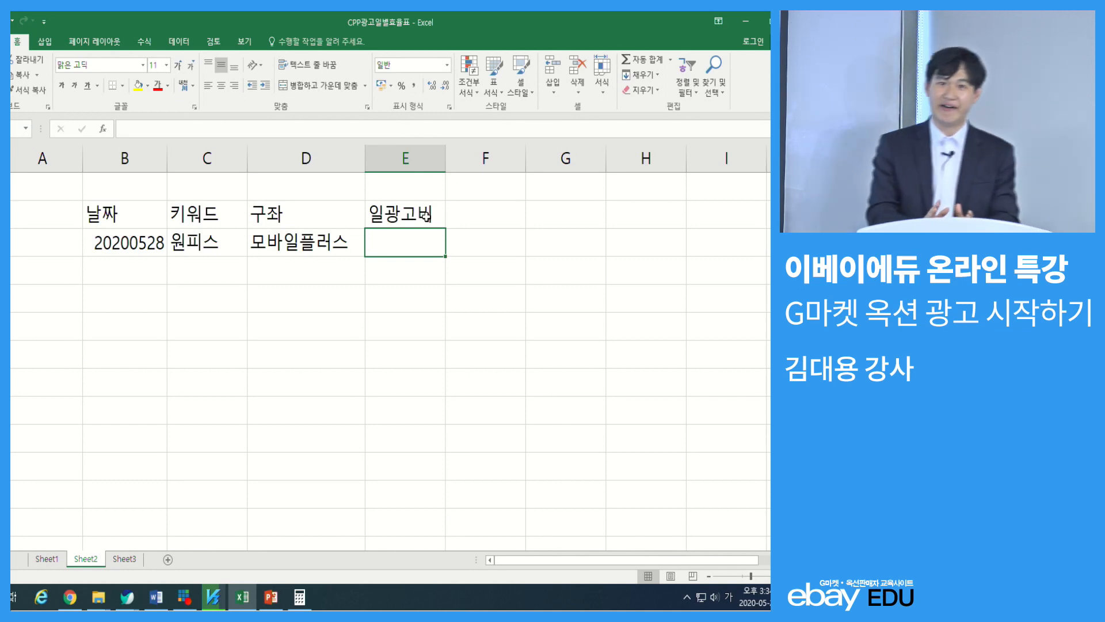
Copy the keyword 원피스 from column C, then switch to the browser and open the Gmarket home page
key(Left)
key(Left)
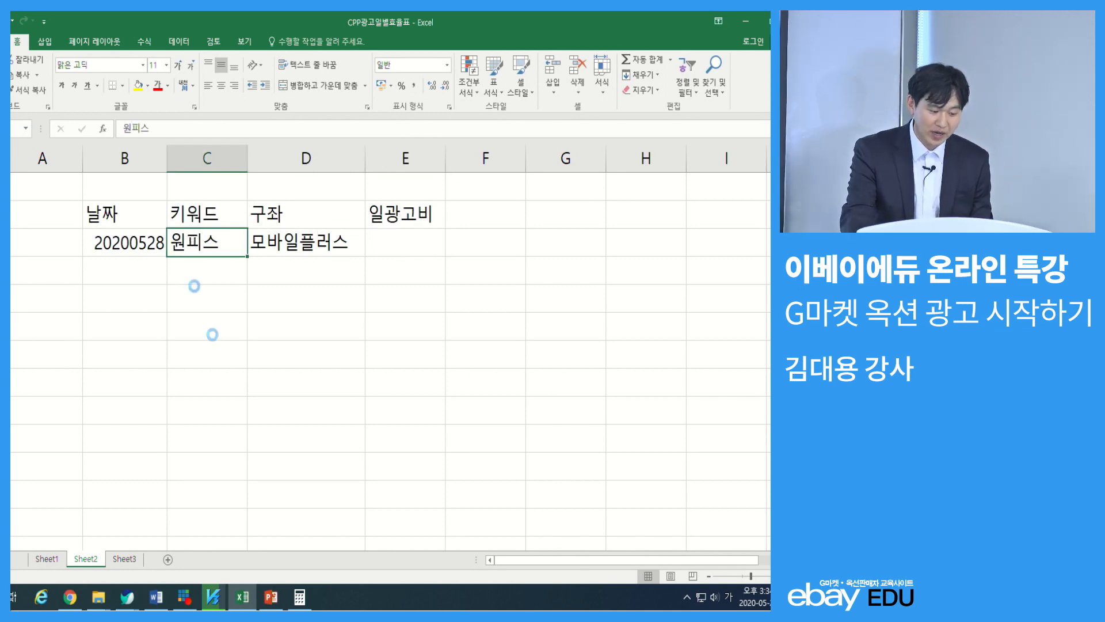
key(ctrl+c)
mouse_move(126, 596)
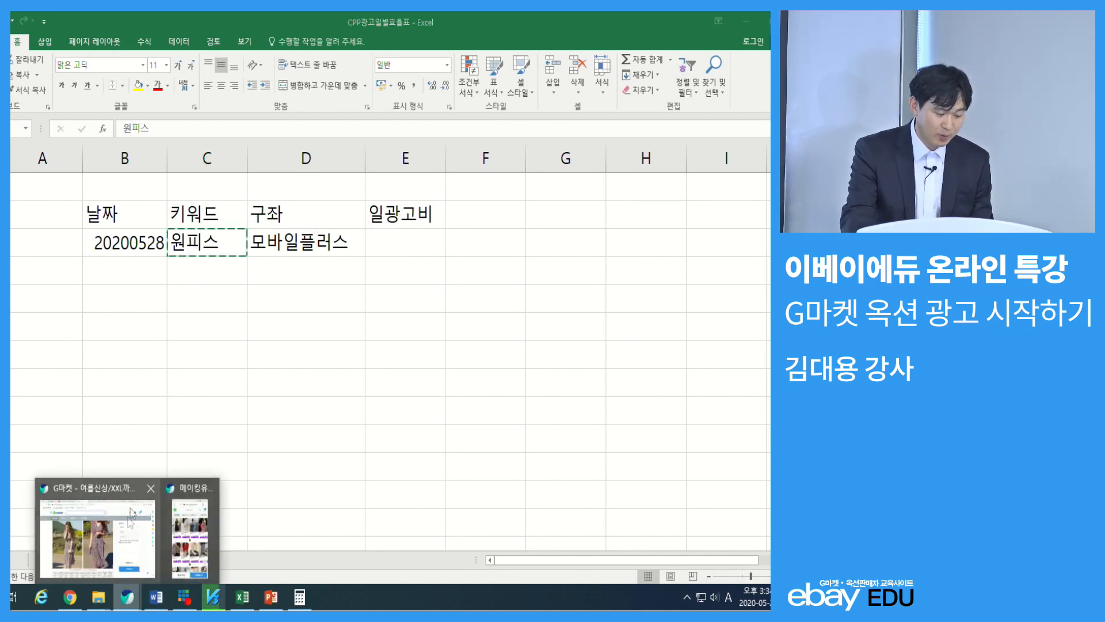
click(130, 513)
click(126, 109)
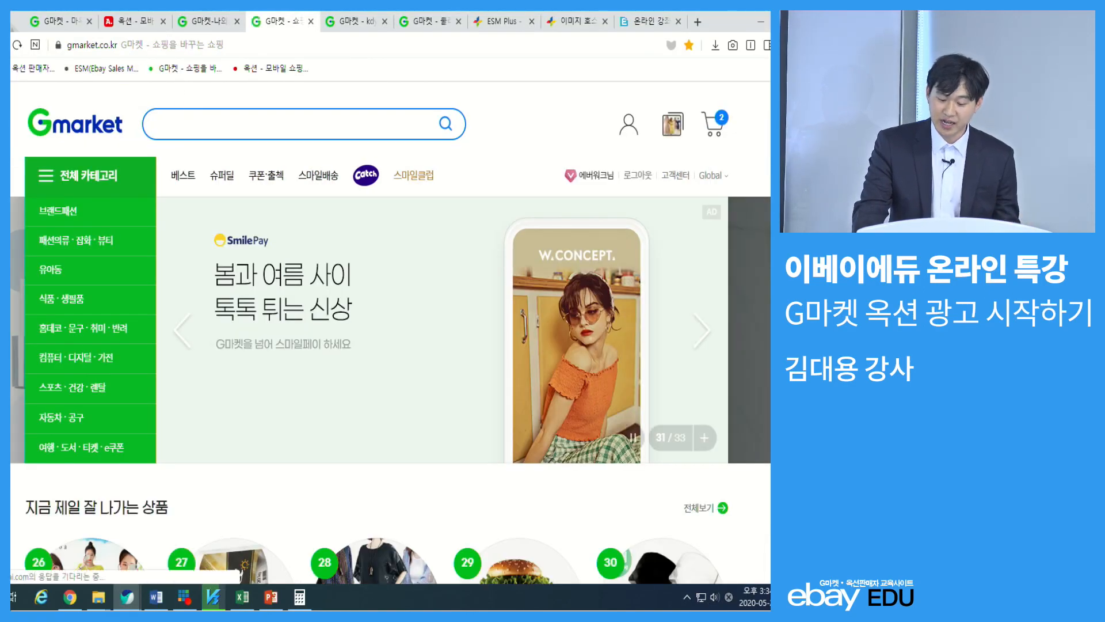
Open the seller ad shop (판매자 광고샵) from the seller services in the Gmarket page footer
scroll(390, 334, down, 20)
scroll(695, 297, down, 5)
click(694, 297)
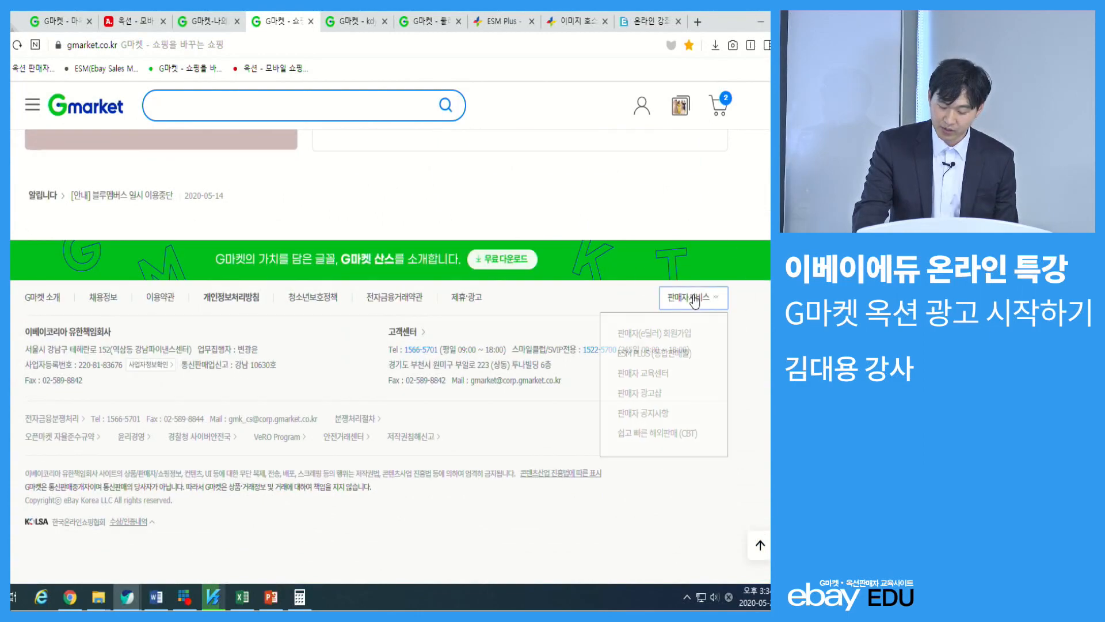
click(644, 393)
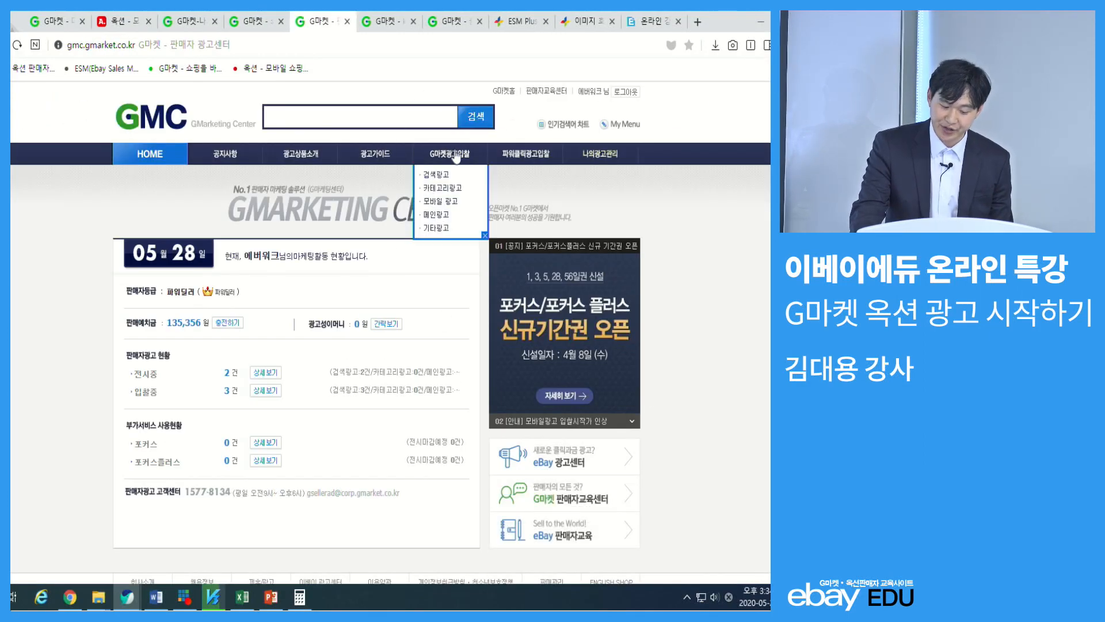
Look up the keyword 원피스 in the search ad bidding and examine its 모바일 플러스 검색 bids
click(438, 174)
text(원피스)
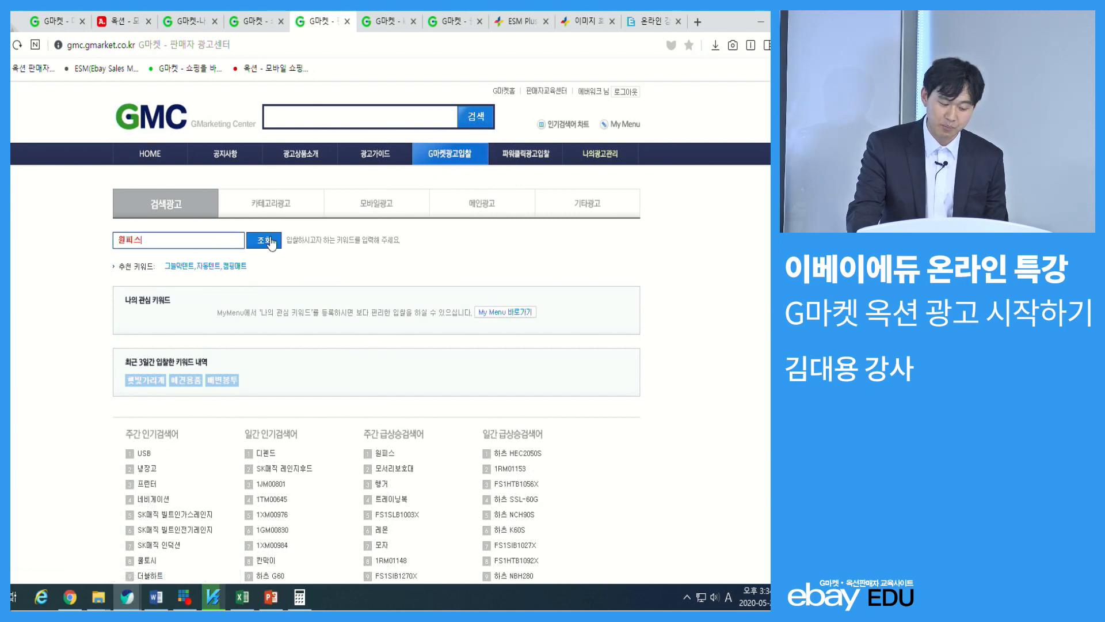
click(271, 242)
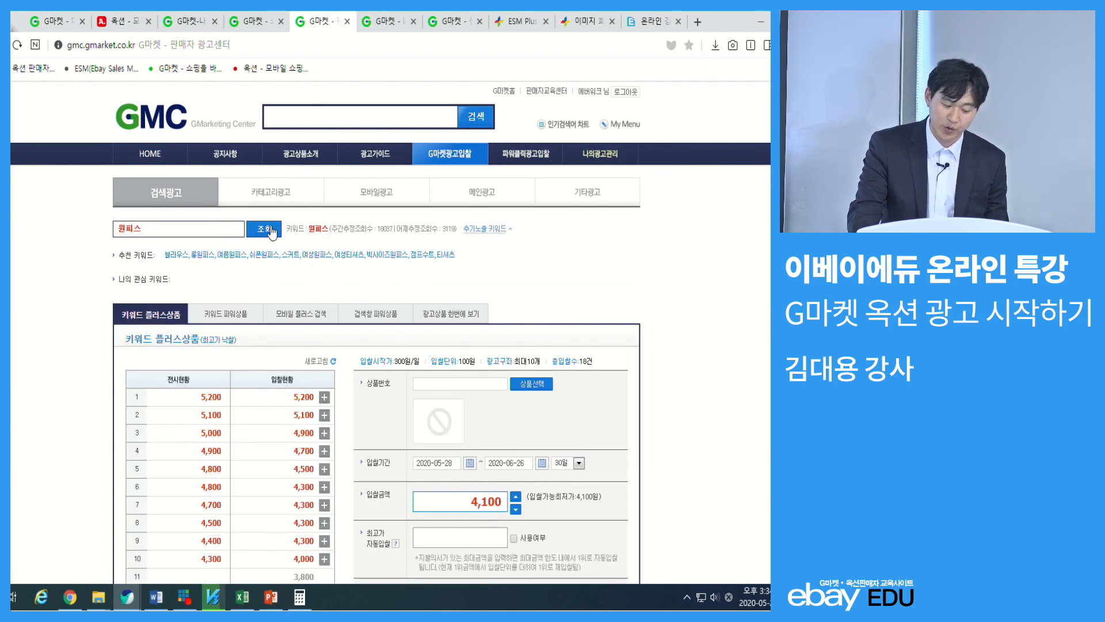
click(298, 315)
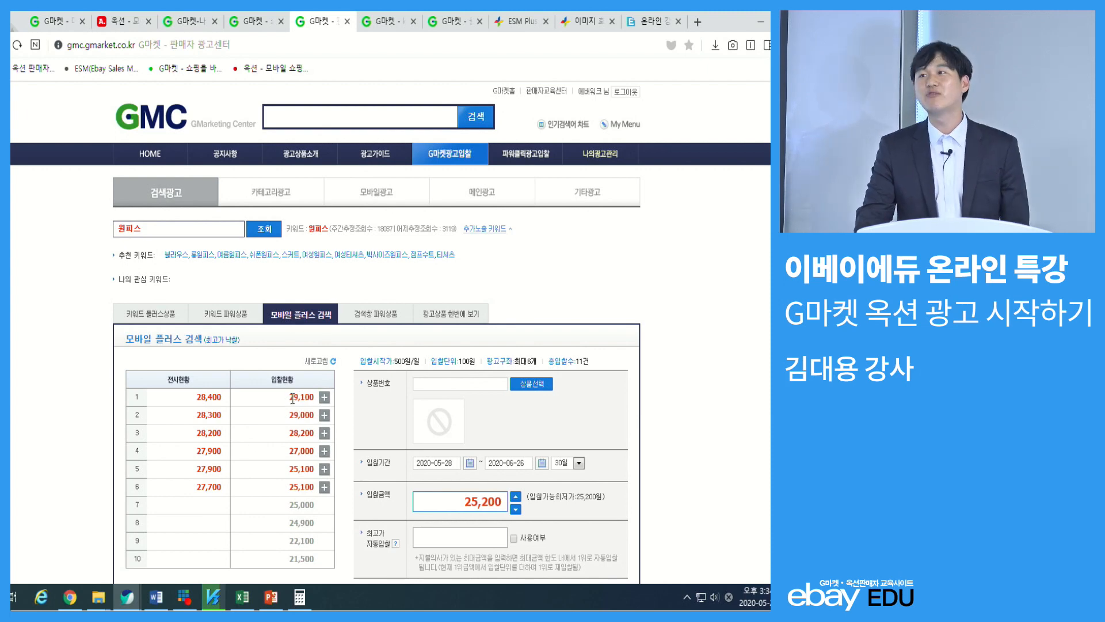
Return to the Excel sheet and enter 30000 as the daily ad cost below the 일광고비 header
click(759, 21)
click(404, 227)
key(Down)
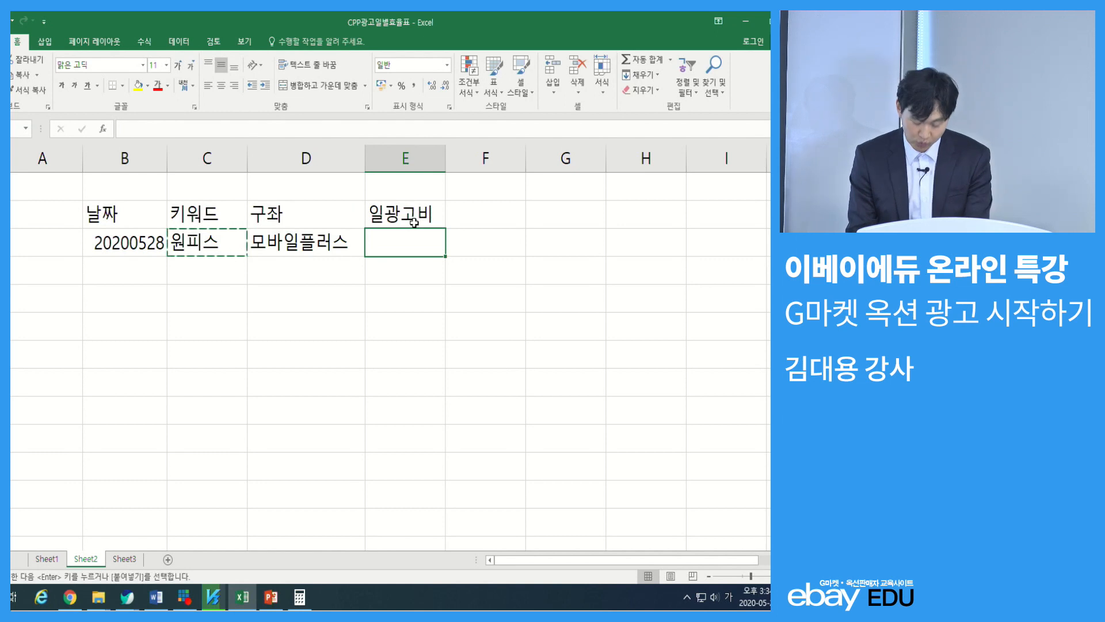
text(3000)
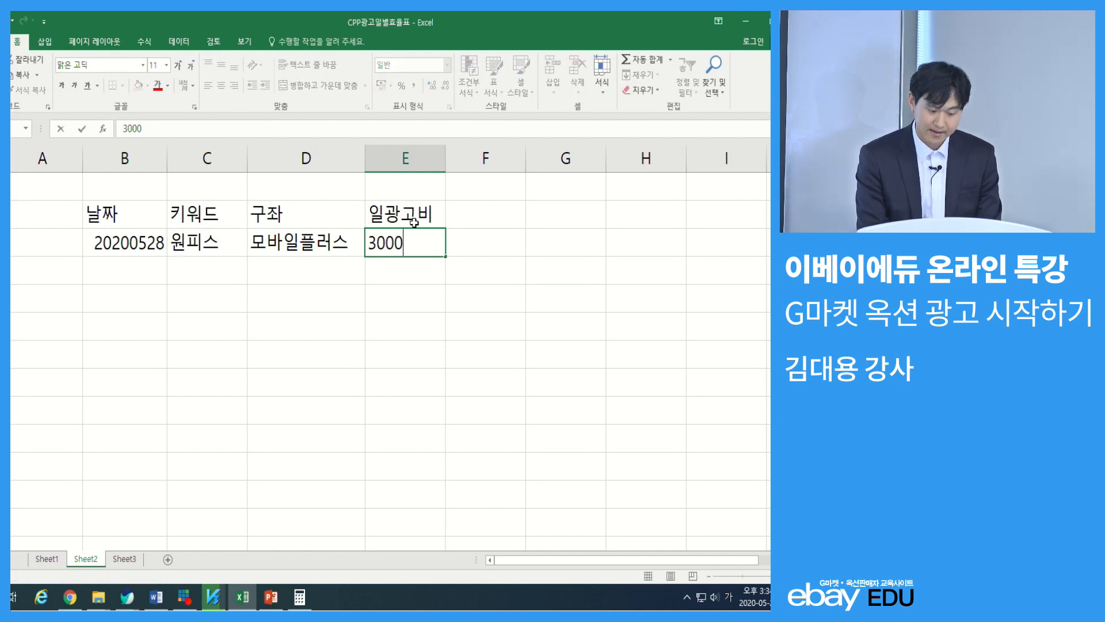
key(Return)
key(Up)
key(Left)
key(Left)
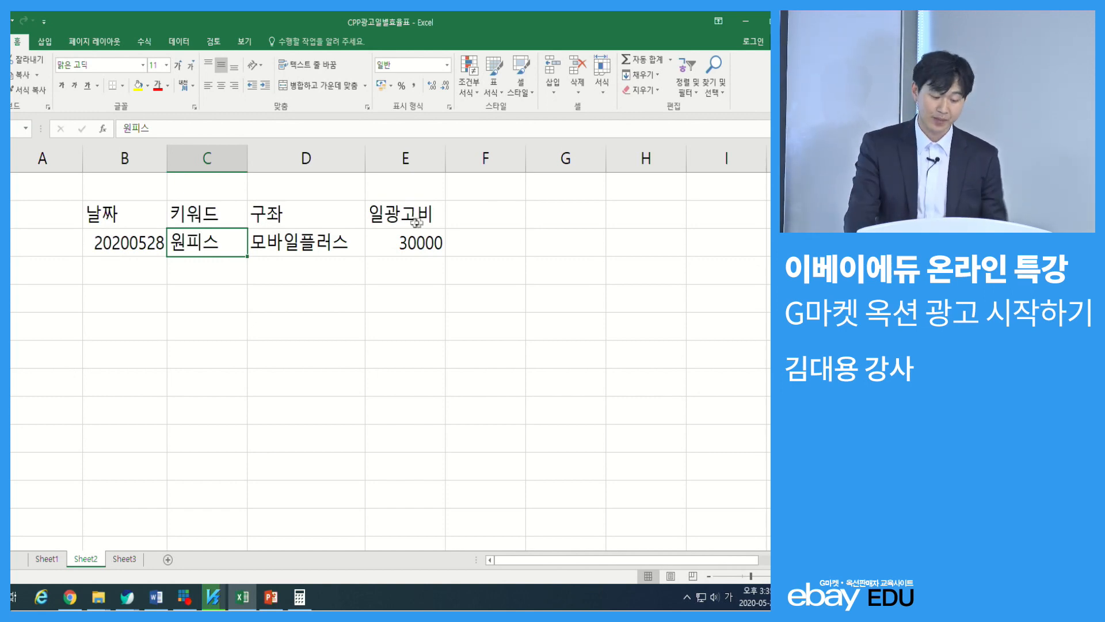
Add the header 판매수량 in cell F2 and enter a sales quantity of 10 below it
click(475, 213)
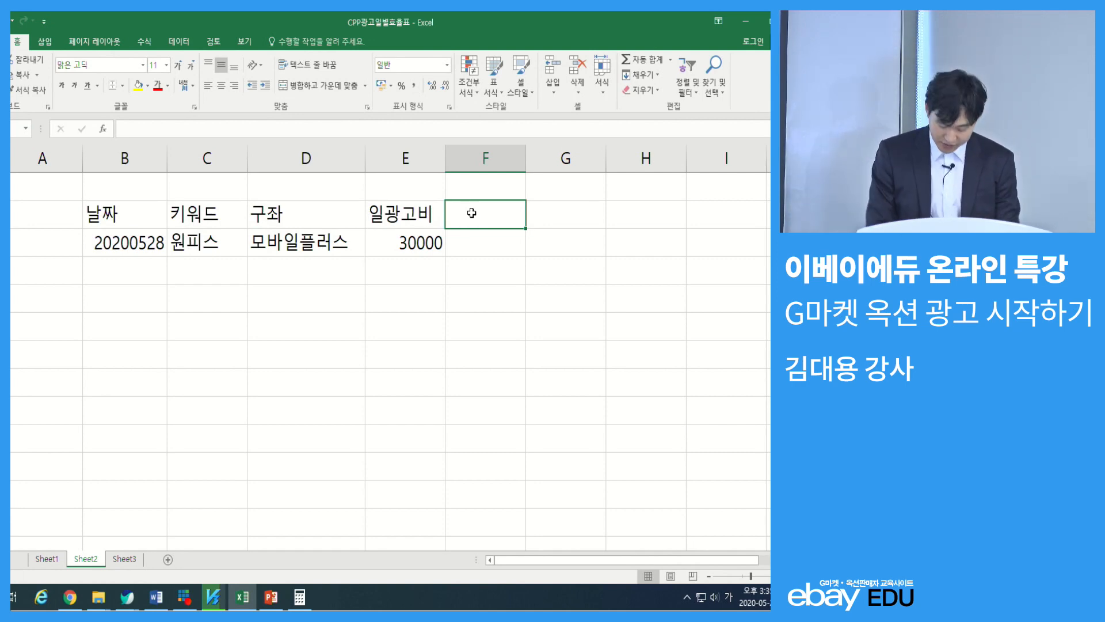
text(판매수량)
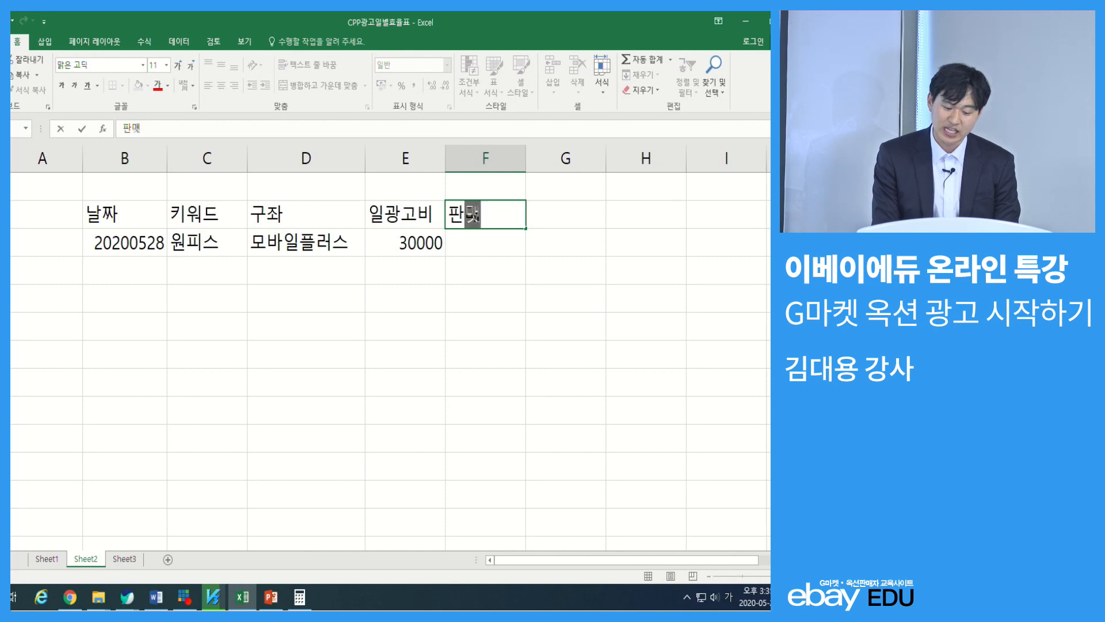
key(Return)
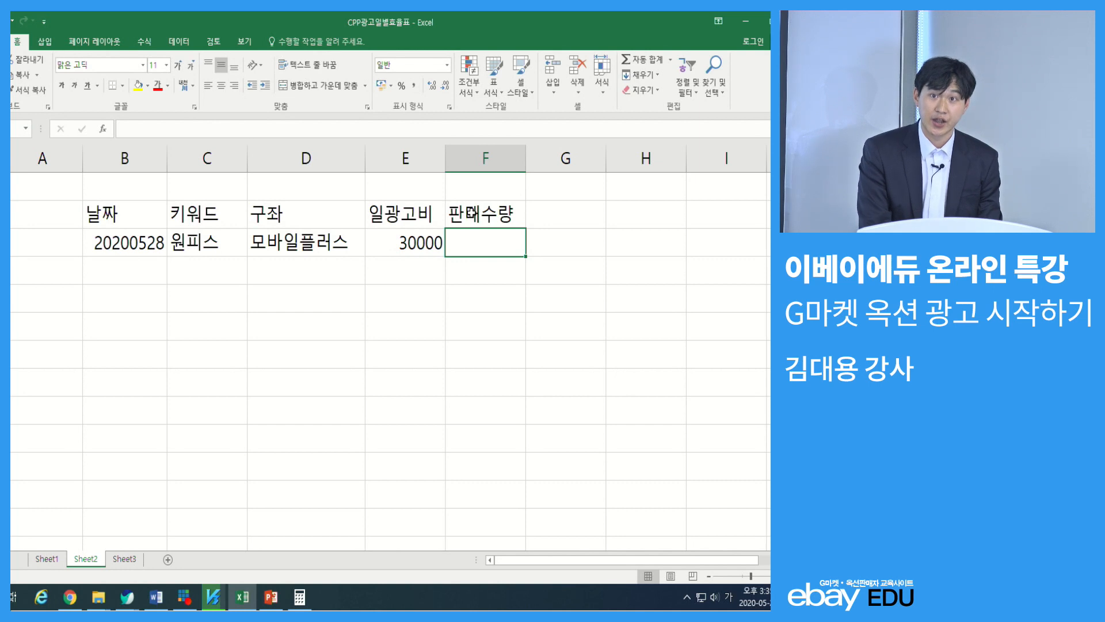
text(0)
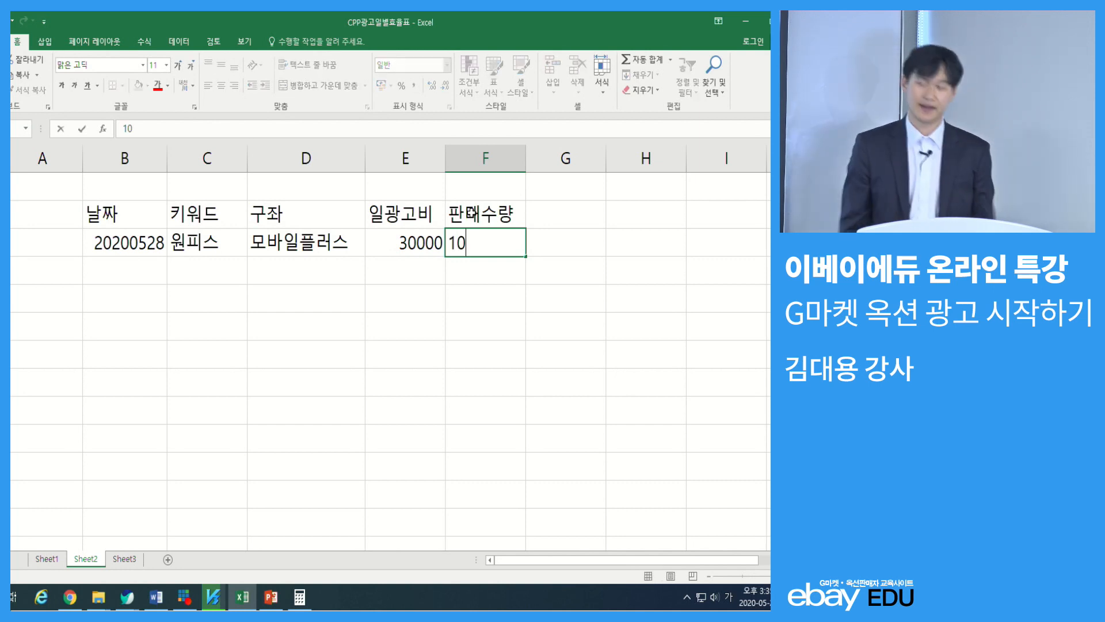
key(Return)
key(Up)
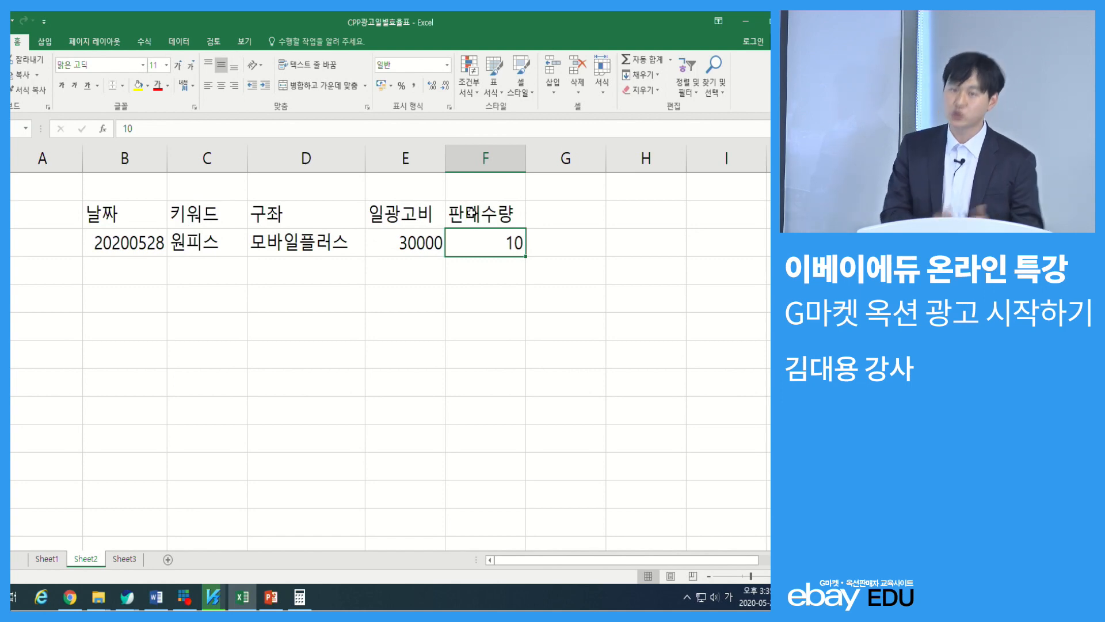
Add the header 개당마진 in cell G2 and enter a margin per unit of 5000 below it
key(Up)
key(Right)
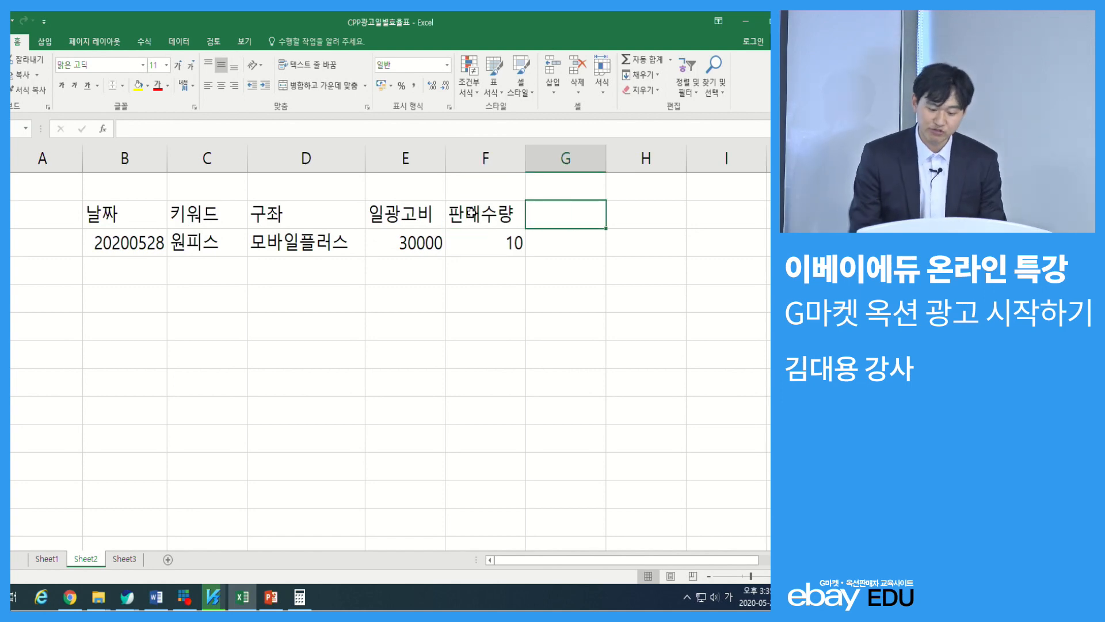
text(개당마진)
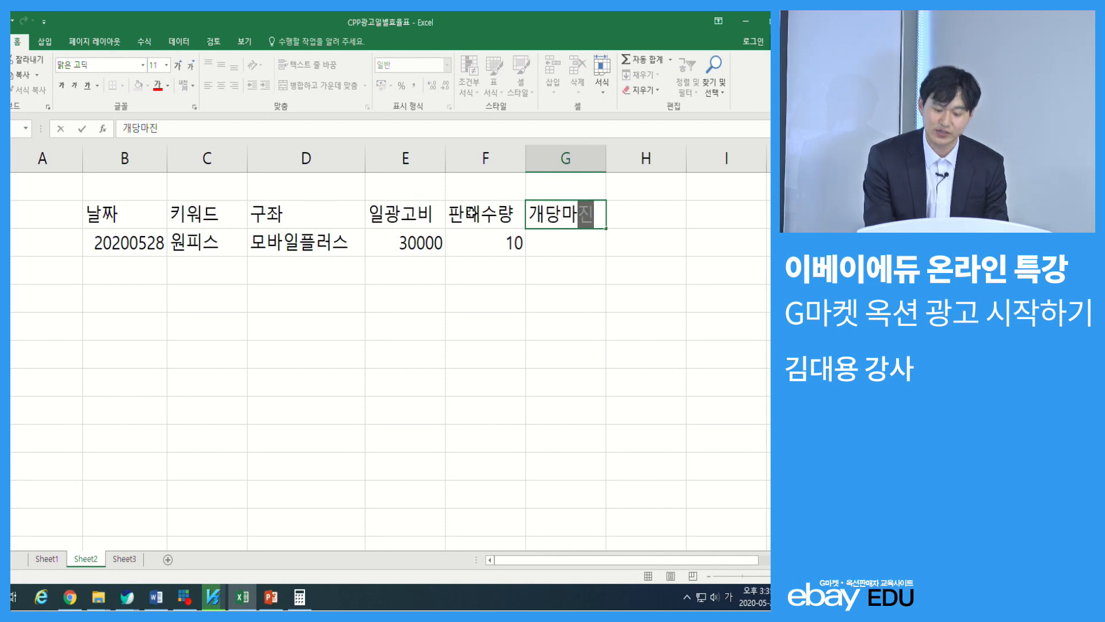
key(Return)
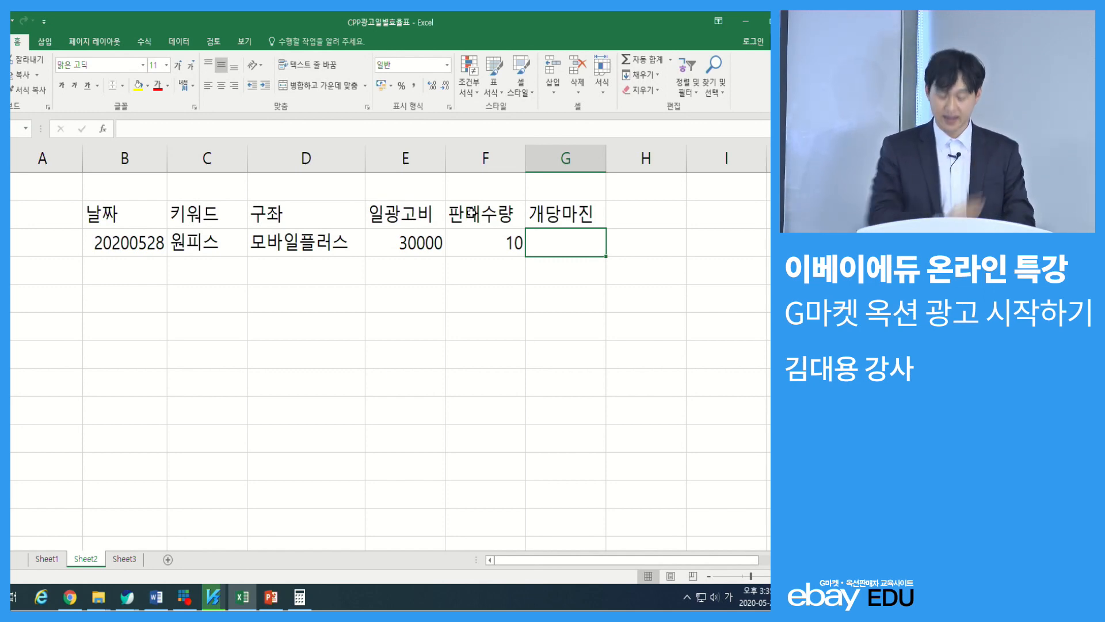
text(5000)
key(Return)
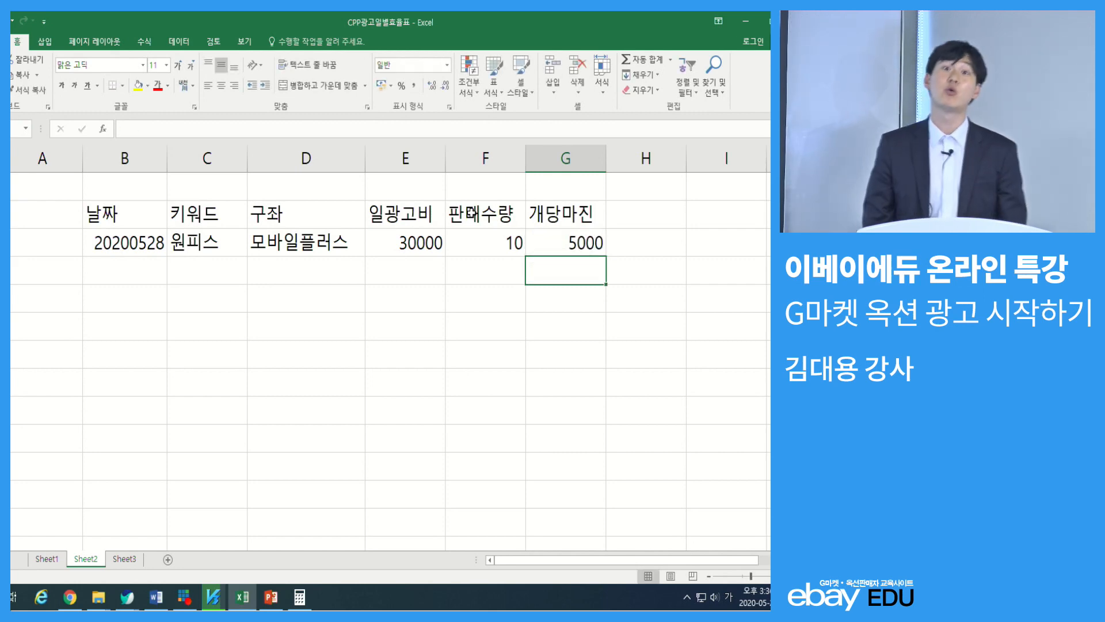
Add the header 총마진금액 in cell H2, beside 개당마진
key(Up)
key(Right)
key(Up)
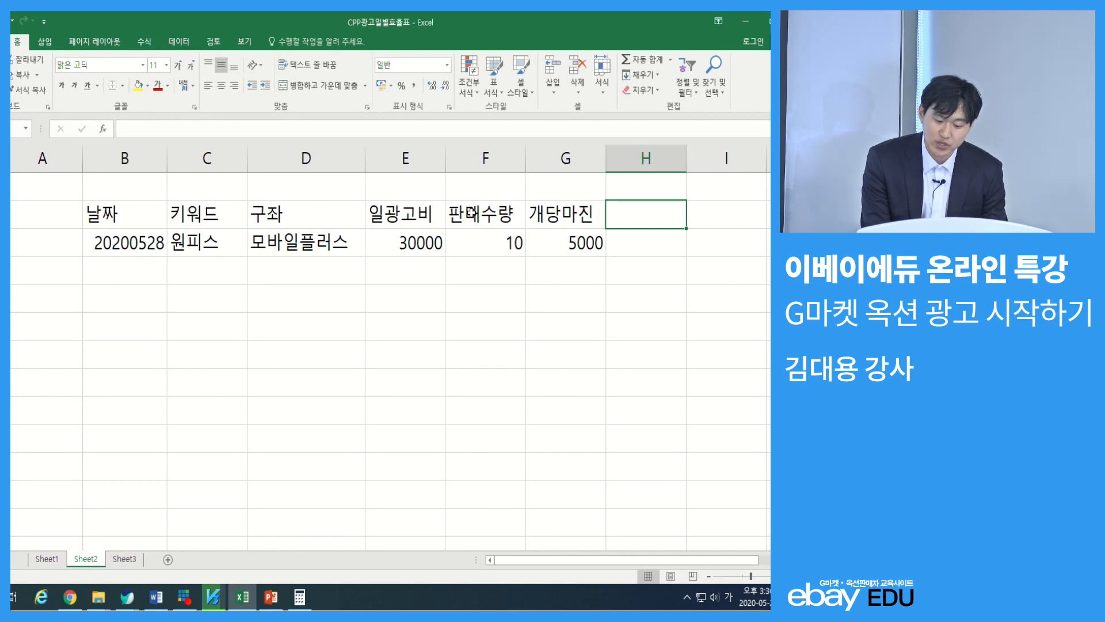
text(총)
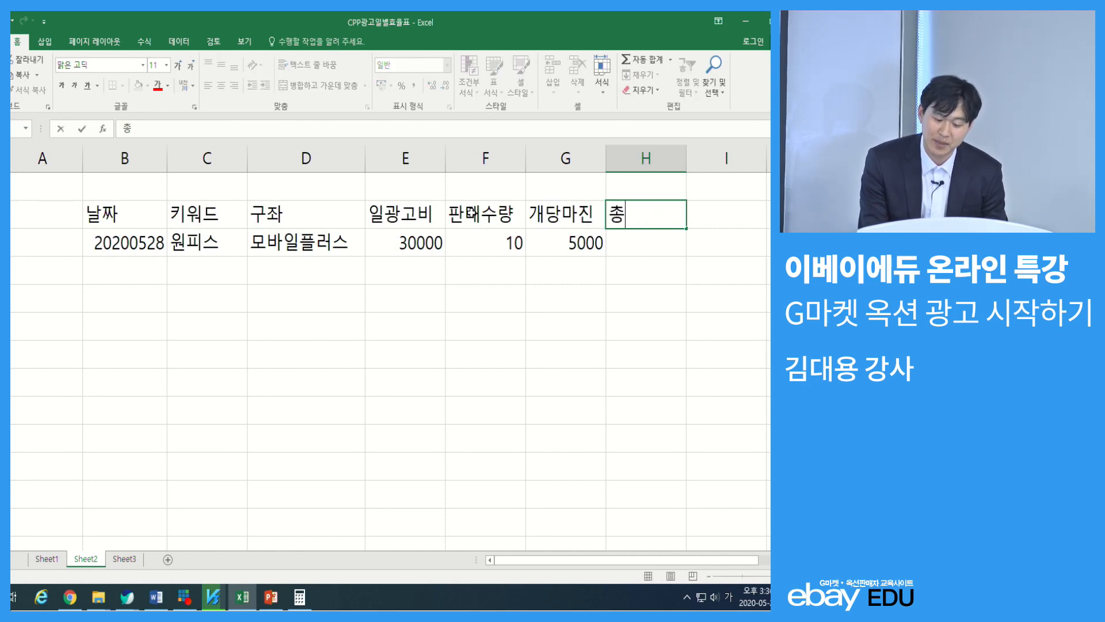
text(맞진금)
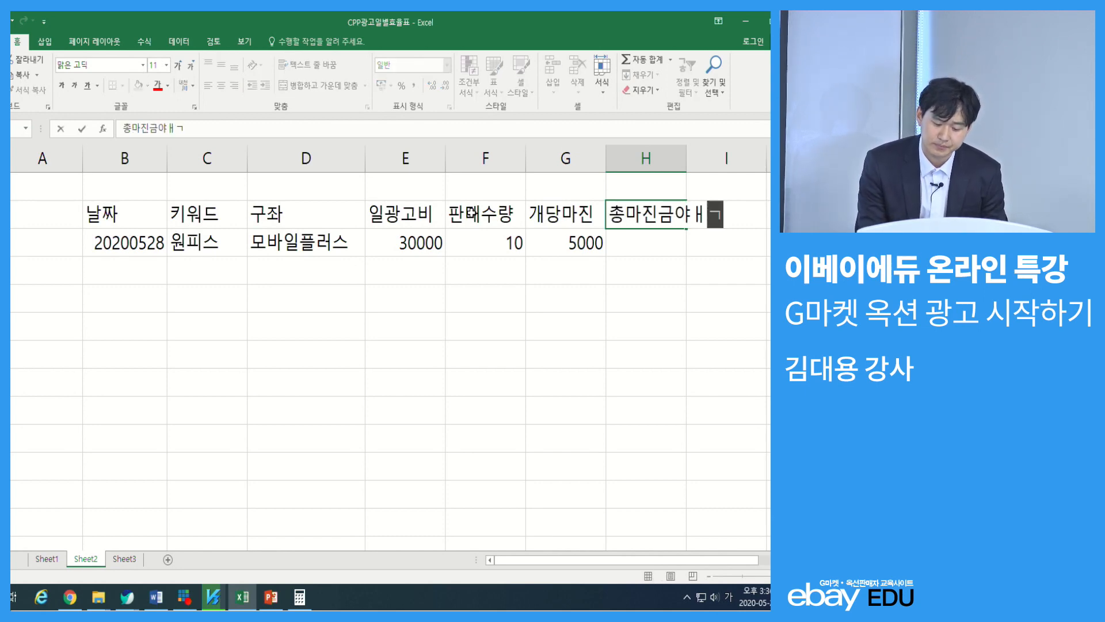
text(액)
key(Return)
Calculate the total margin in H3 as sales quantity times margin per unit with the formula =F3*G3
text(=)
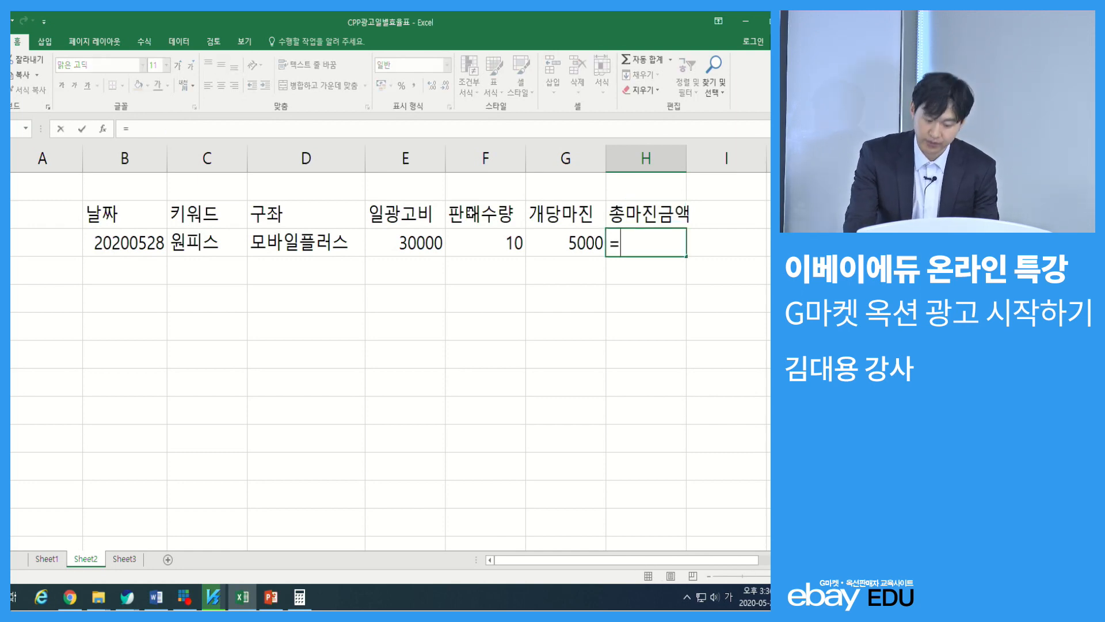
click(496, 244)
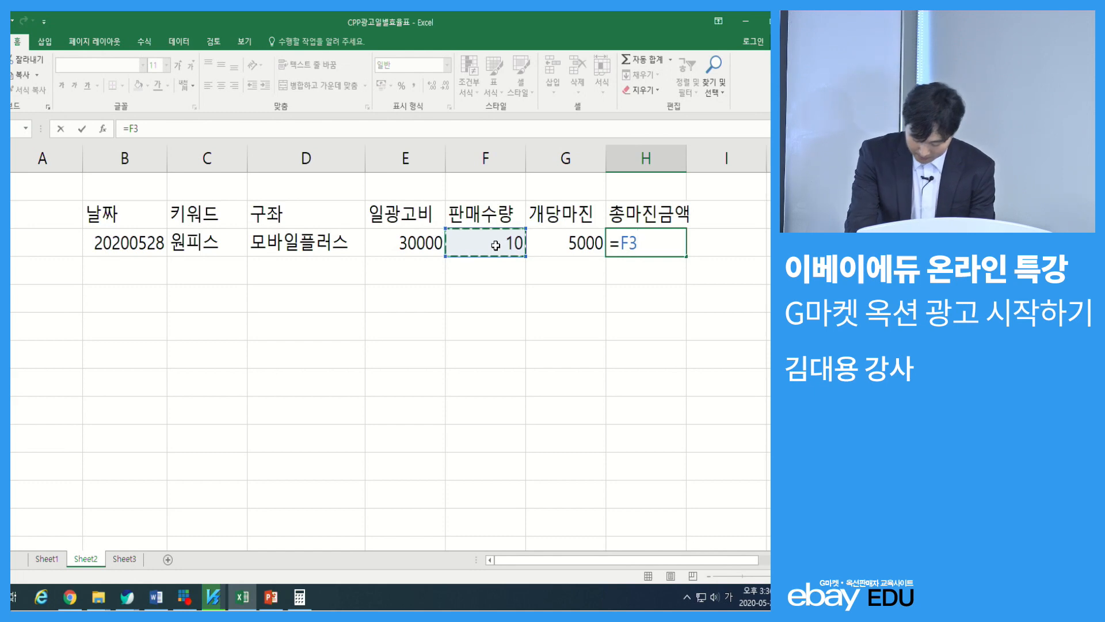
text(*)
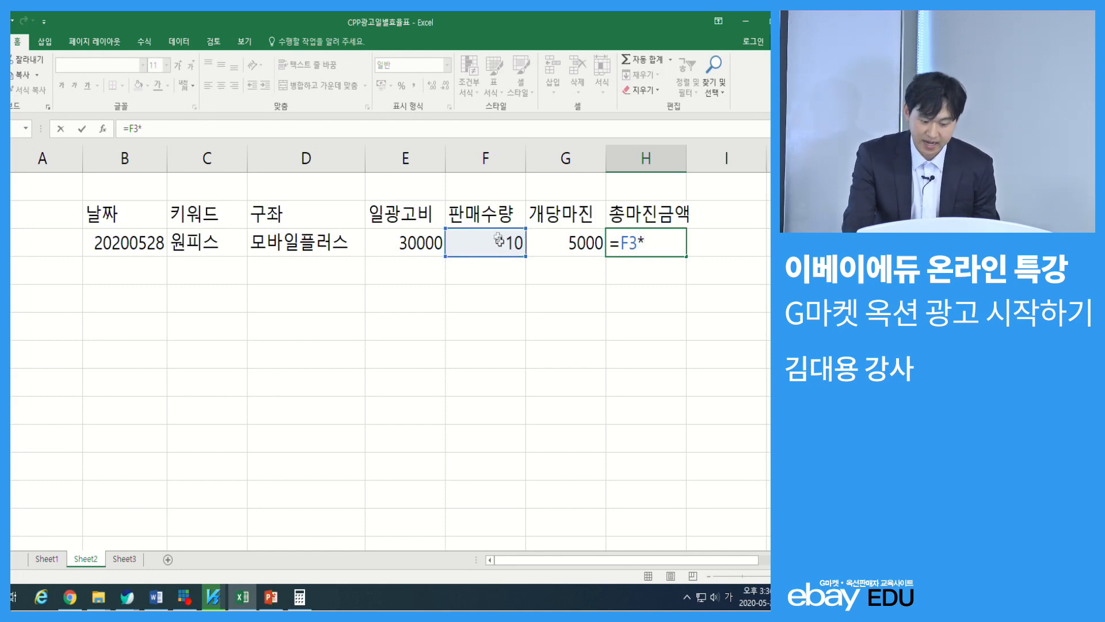
click(574, 236)
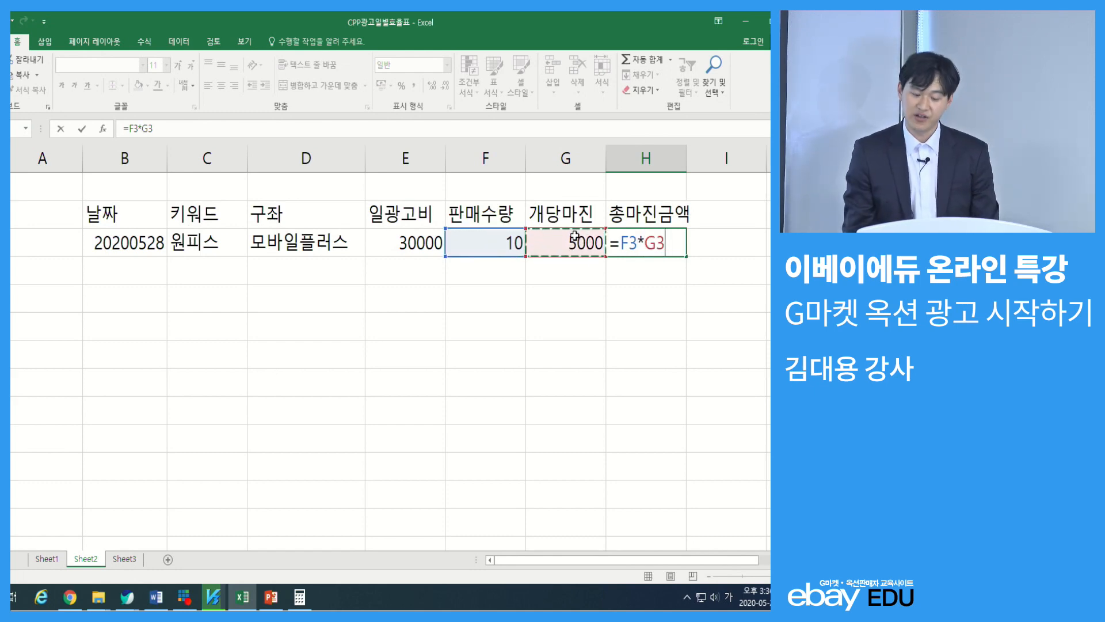
key(Return)
Apply all borders (모든 테두리) to the table range B2:H3
drag(645, 240, 193, 186)
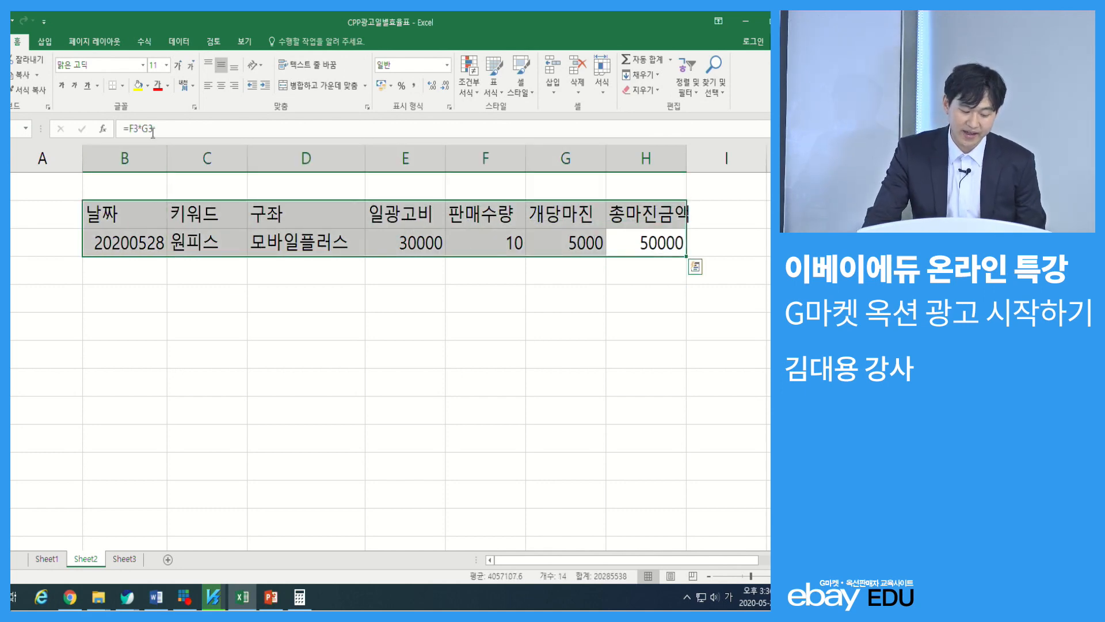
click(122, 85)
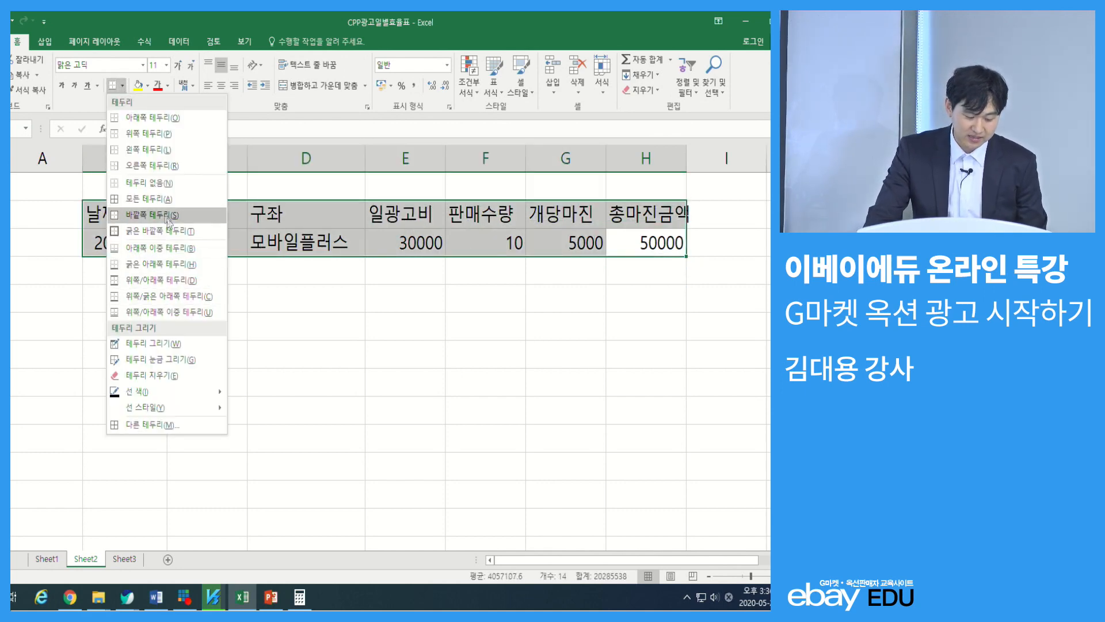
click(164, 198)
click(648, 245)
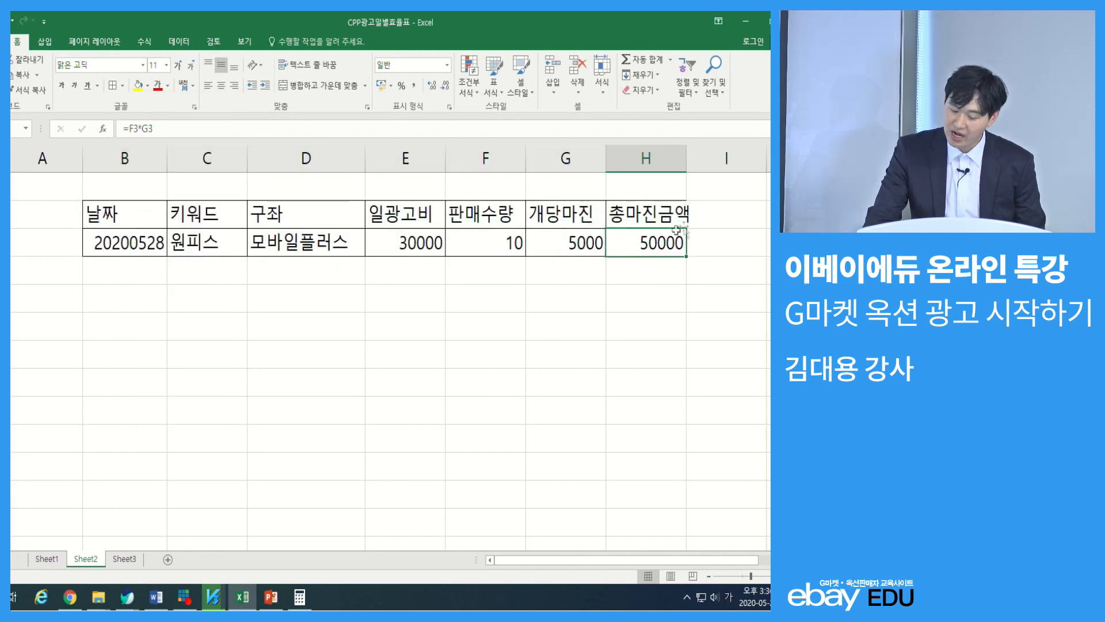
Add the header 광고영업이익 in cell I2, beside 총마진금액
click(709, 212)
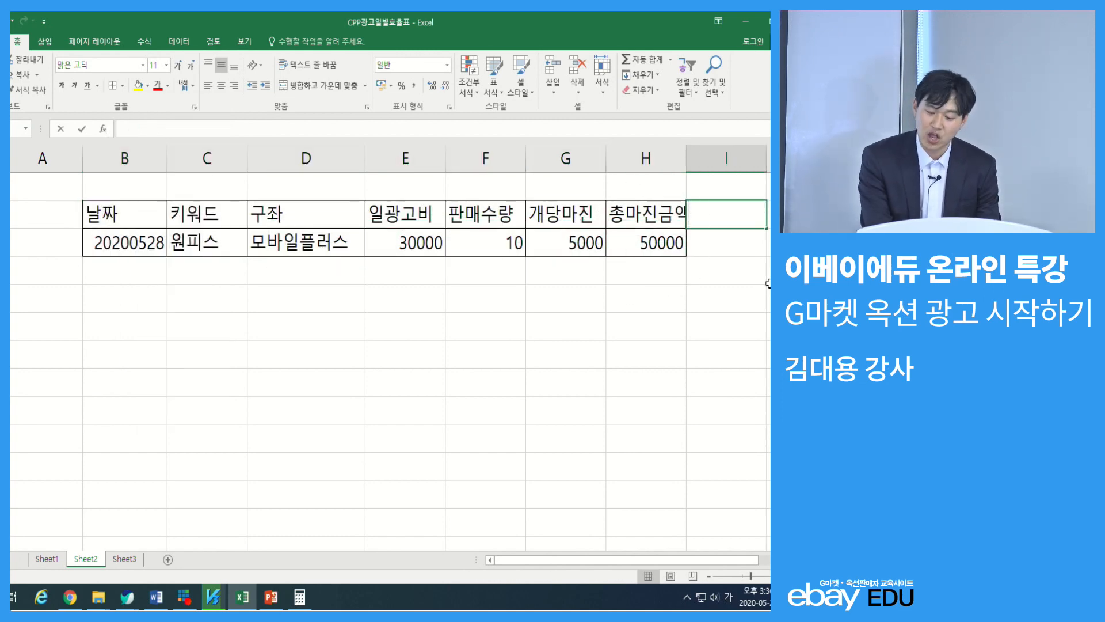
text(광고)
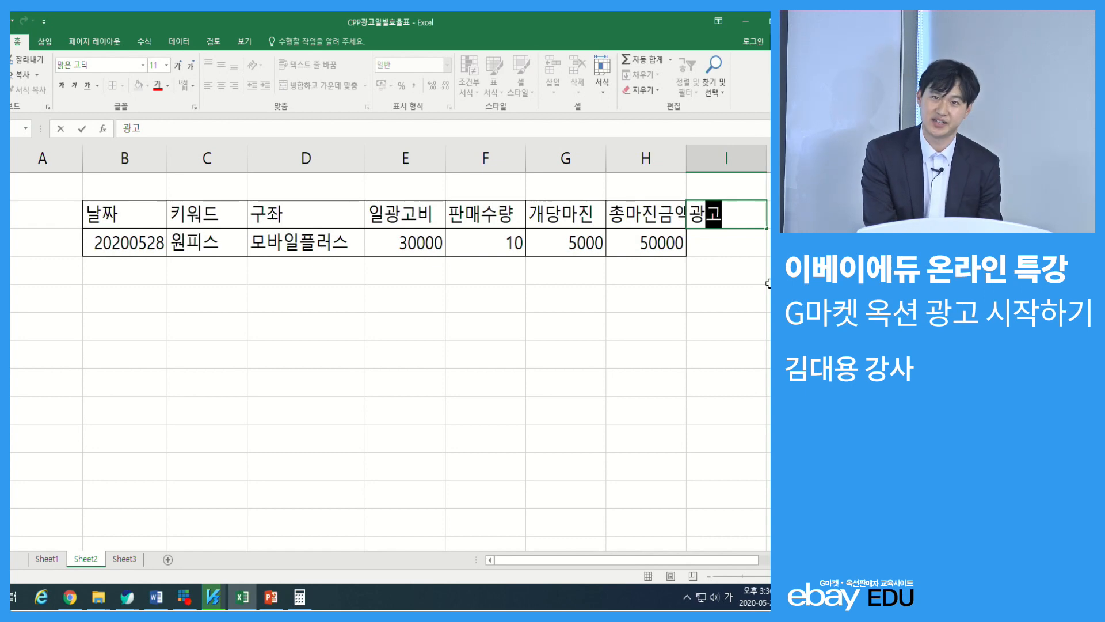
text(영업의)
text(익)
key(Return)
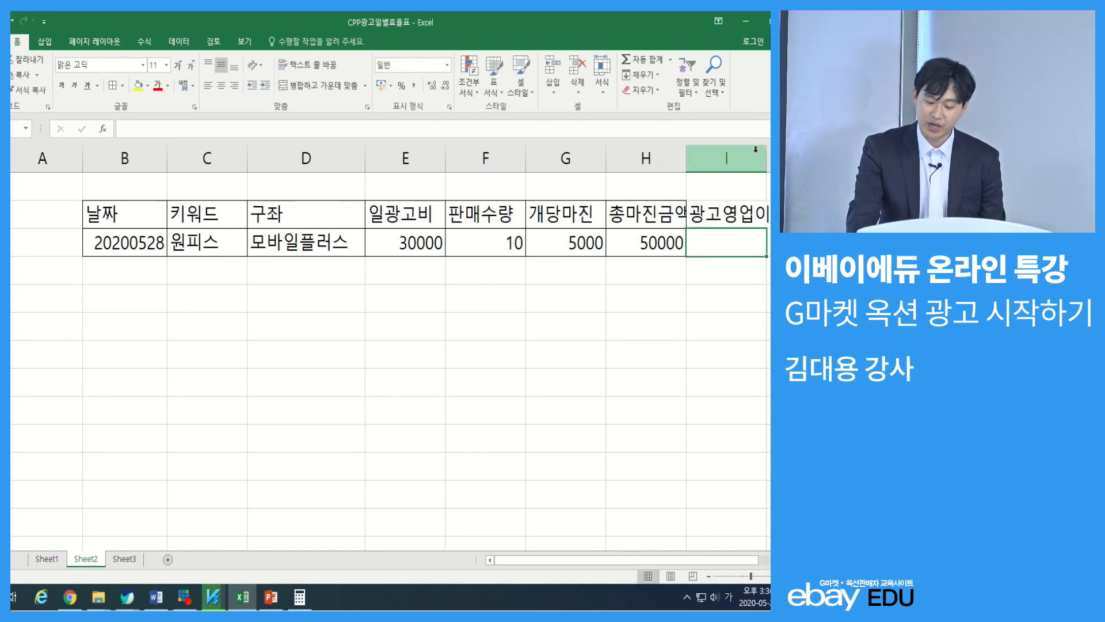
Calculate the ad operating profit in I3 as total margin minus daily ad cost with the formula =H3-E3
text(=)
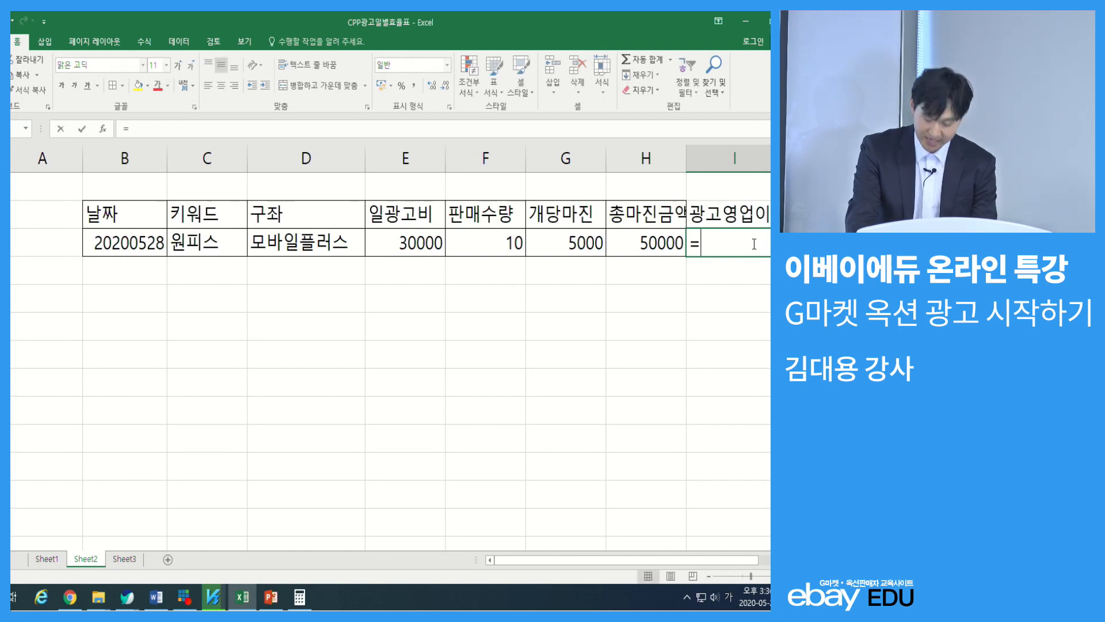
click(661, 238)
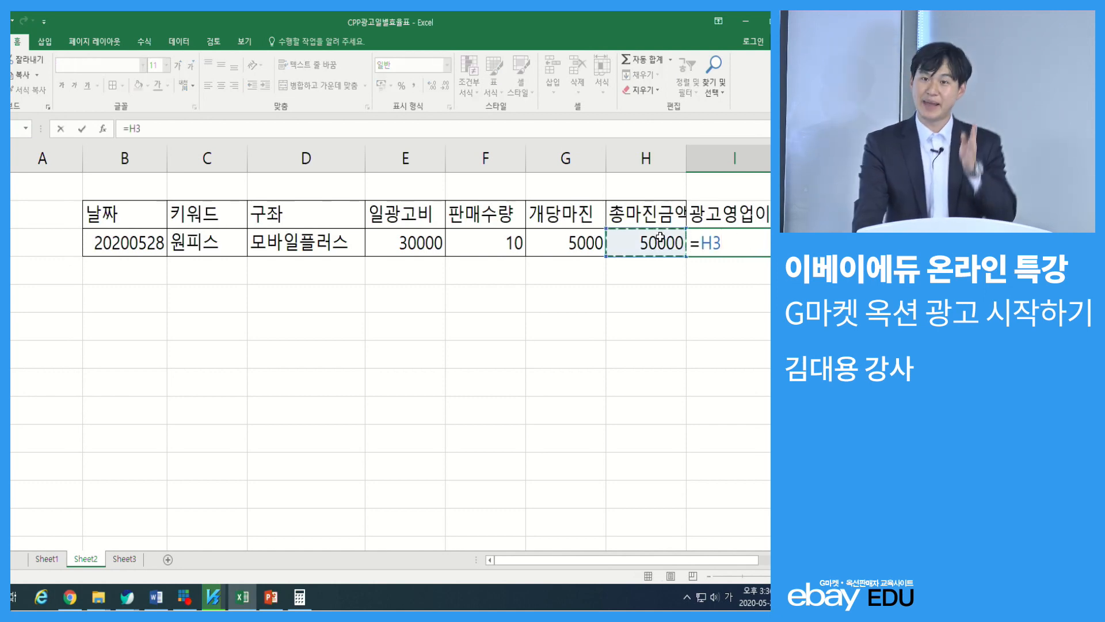
text(-)
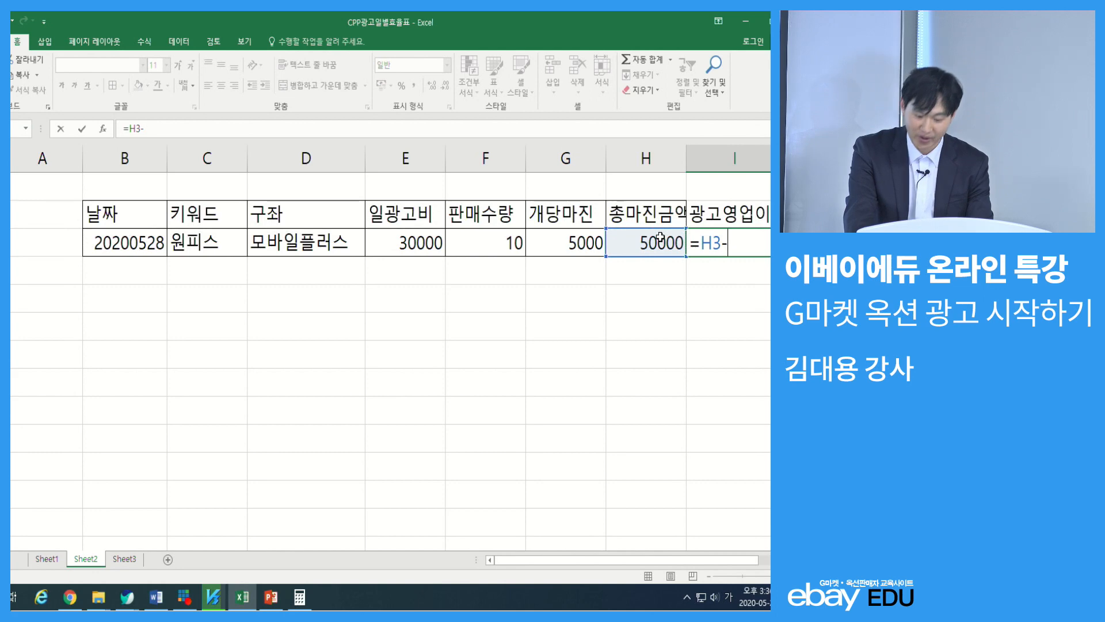
click(421, 235)
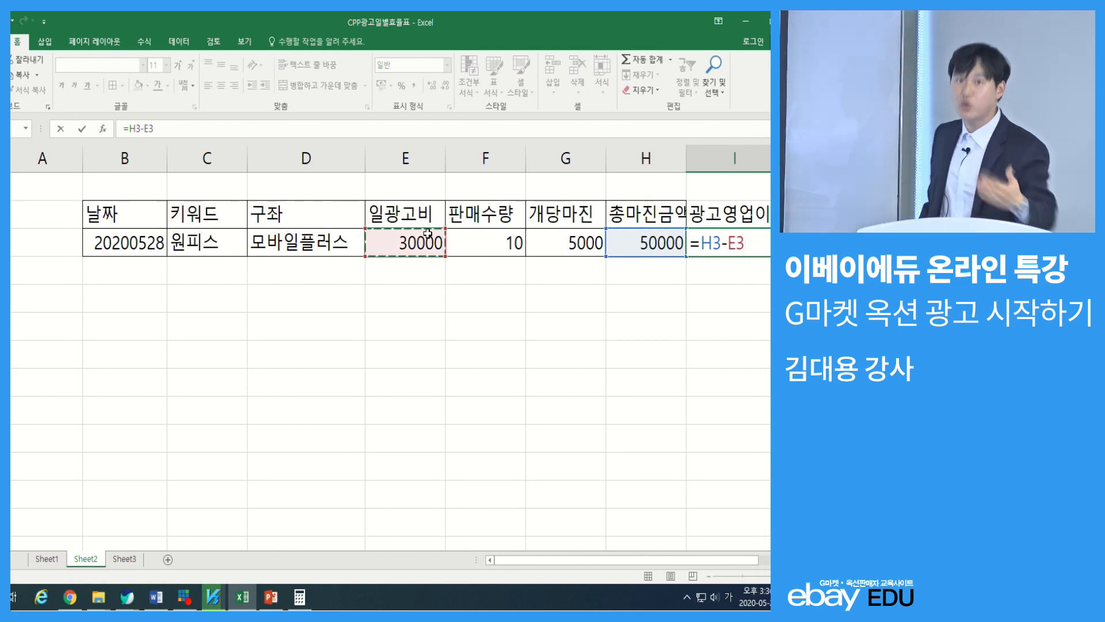
key(Return)
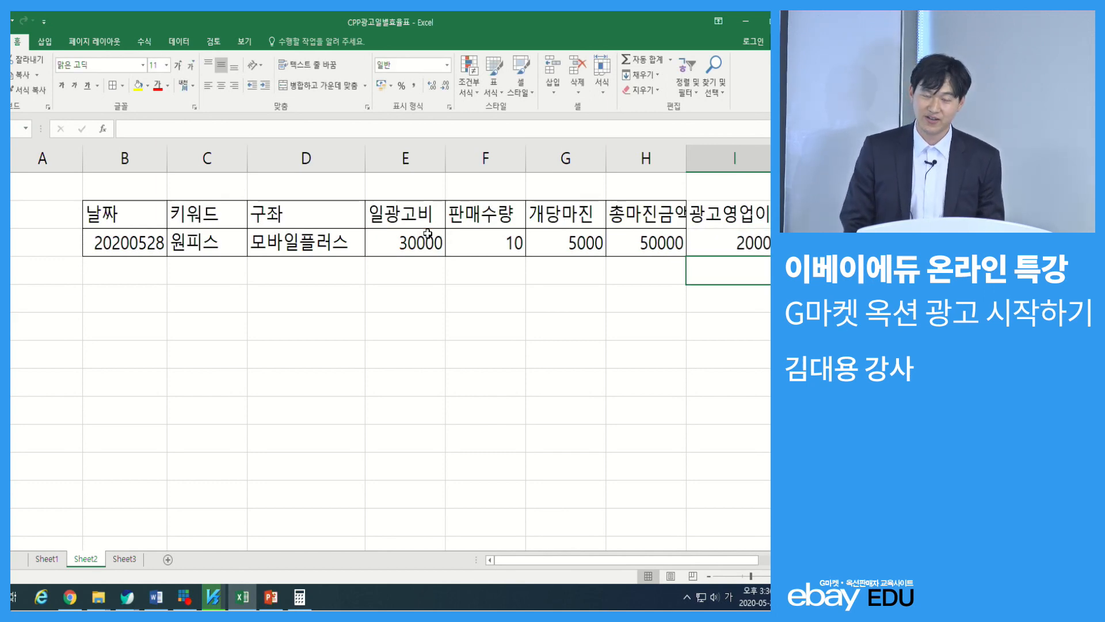
Apply all borders to the extended table range B2:I3, including the 광고영업이익 column
drag(764, 240, 148, 206)
click(111, 87)
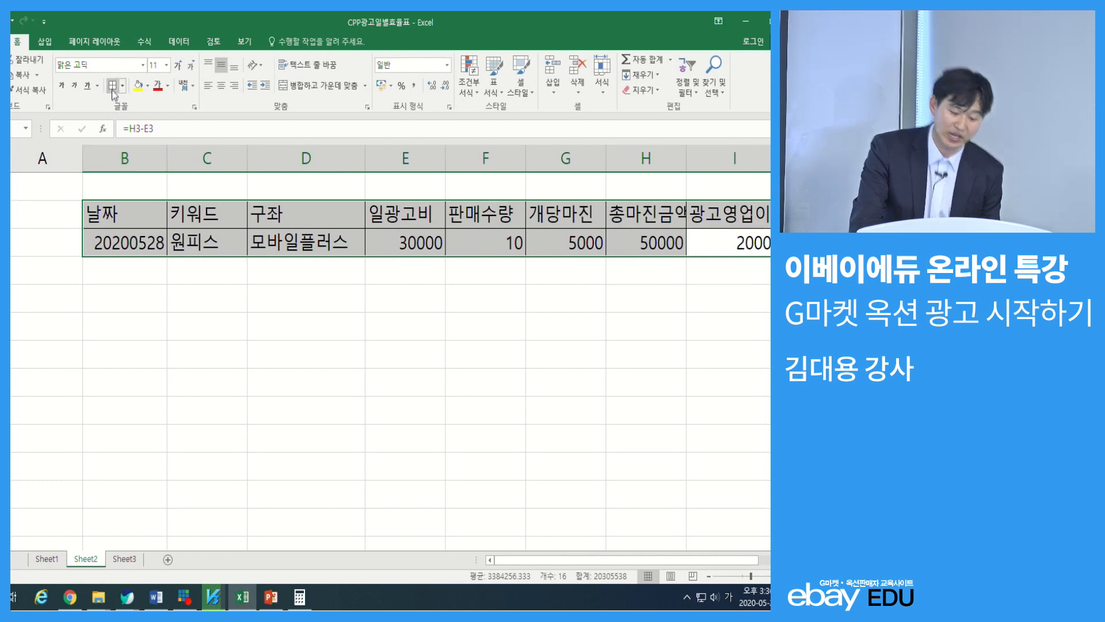
click(180, 239)
Fill the date 20200528 down column B to row 9 as a consecutive series (연속 데이터 채우기)
click(145, 245)
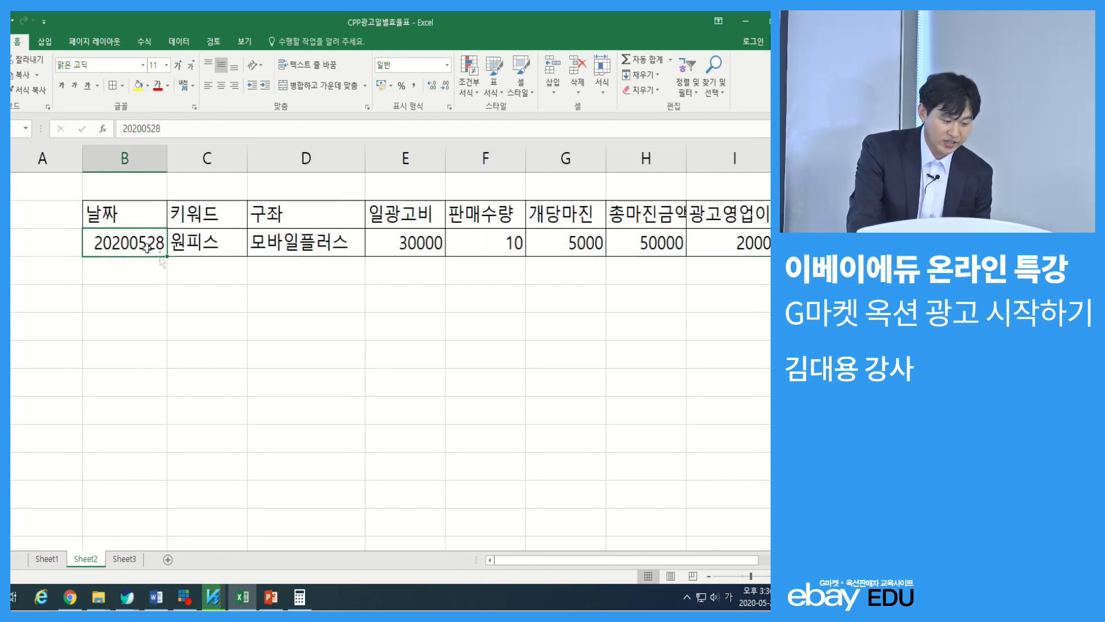
drag(166, 257, 168, 417)
click(175, 432)
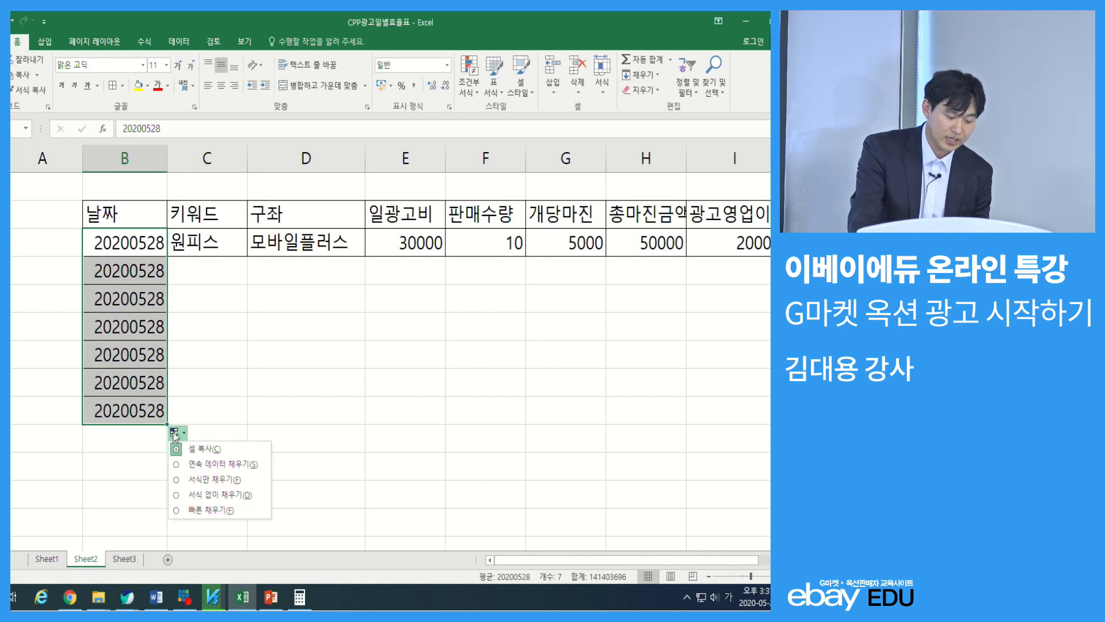
click(201, 467)
click(219, 374)
click(147, 377)
drag(140, 250, 137, 300)
click(132, 344)
Copy the keyword 원피스 from C3 into cells C4:C9
click(207, 270)
click(208, 241)
key(ctrl+c)
drag(207, 269, 196, 410)
key(ctrl+v)
Fill the ad slot 모바일플러스 from D3 down to D9
drag(262, 245, 280, 411)
key(ctrl+d)
click(449, 323)
Copy the daily ad cost 30000 from E3 into cells E4:E9
click(419, 242)
key(ctrl+c)
drag(421, 269, 419, 407)
key(ctrl+v)
click(485, 348)
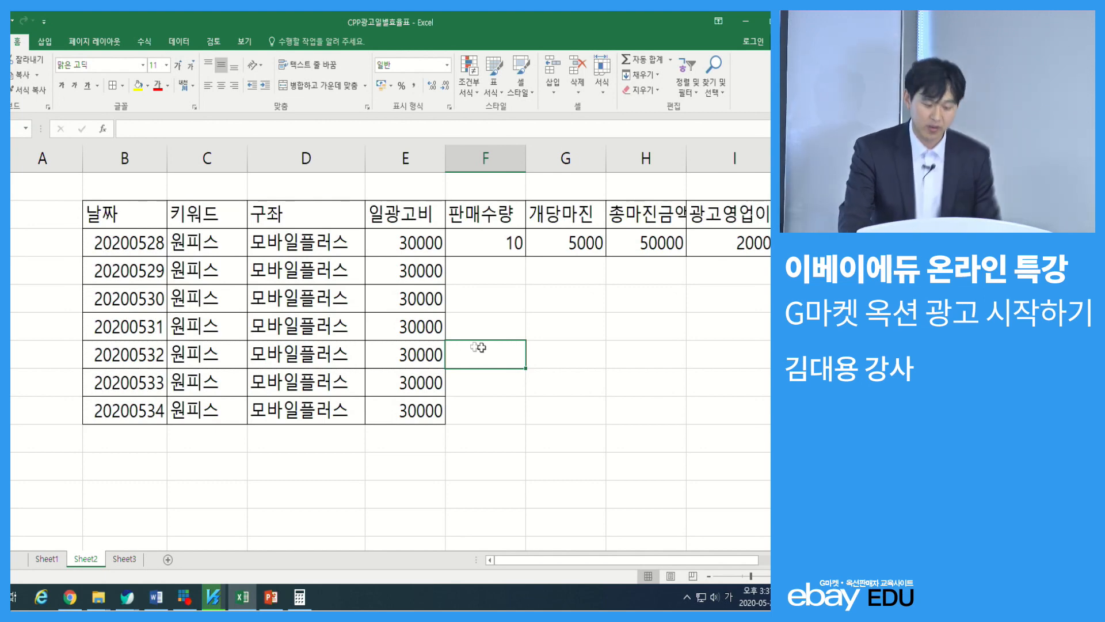
Enter the sales quantities (판매수량) 2, 10, 15, 2, 3 and 4 in cells F4 to F9
click(500, 250)
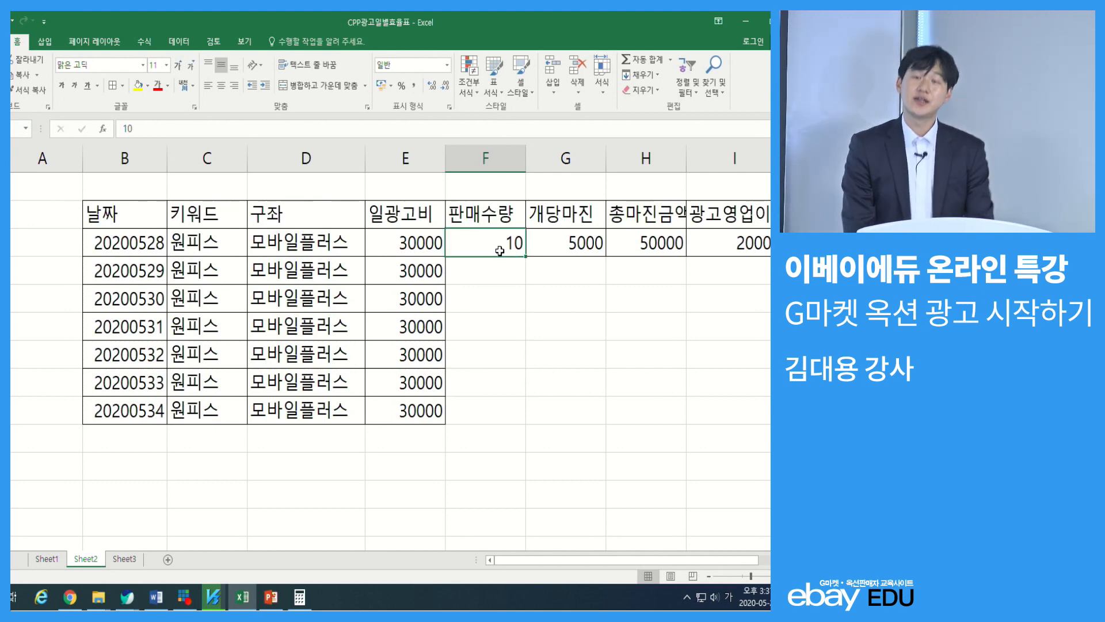
key(Return)
text(5)
key(Return)
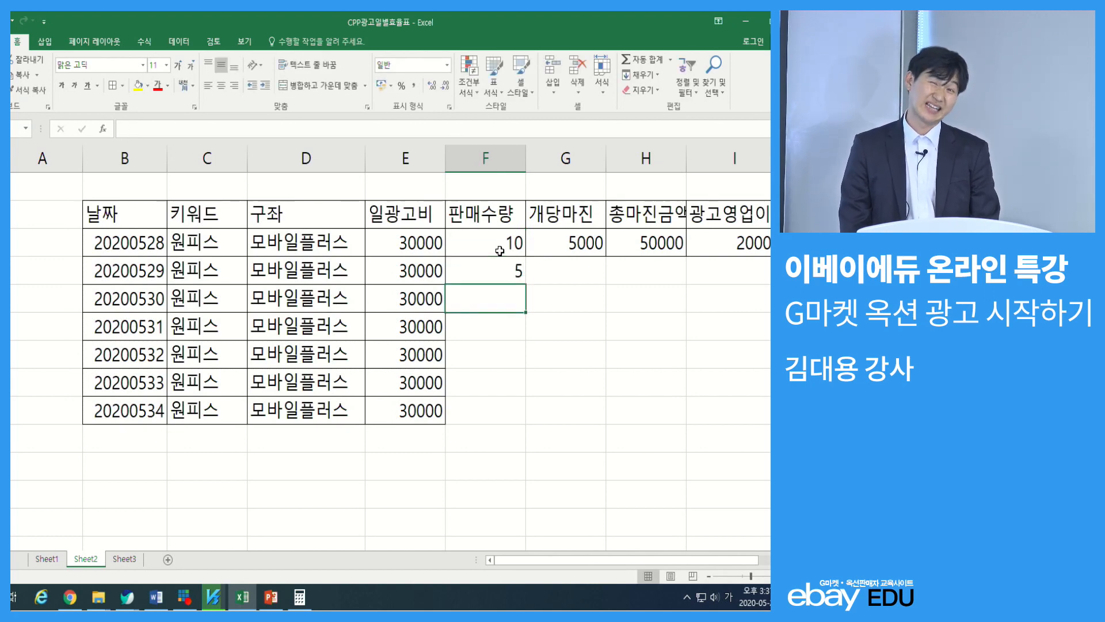
key(Up)
text(2)
key(Return)
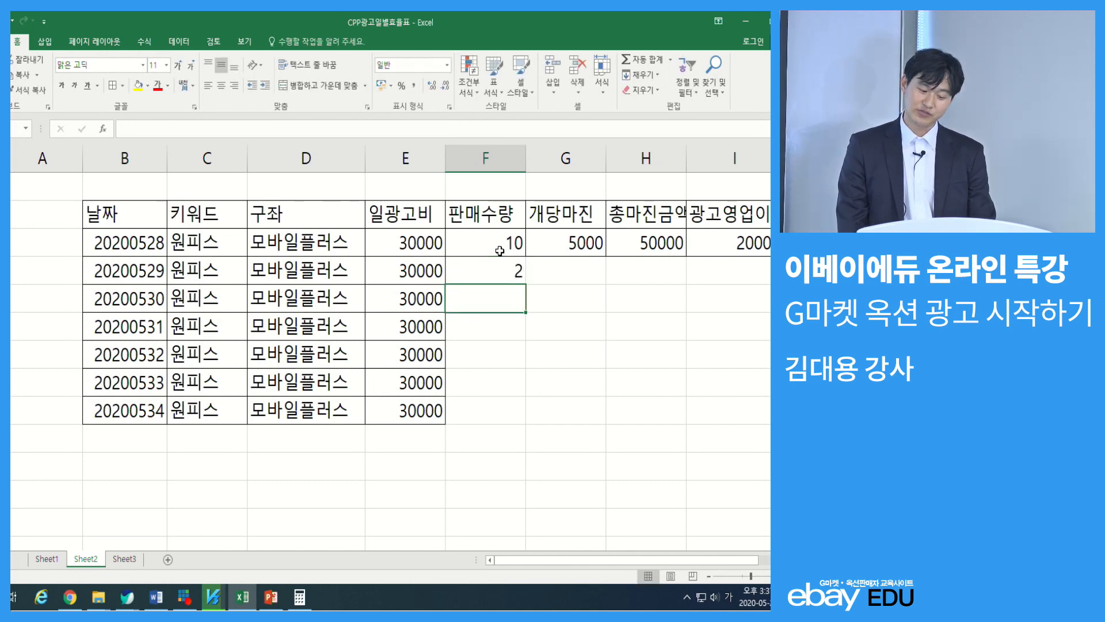
text(10)
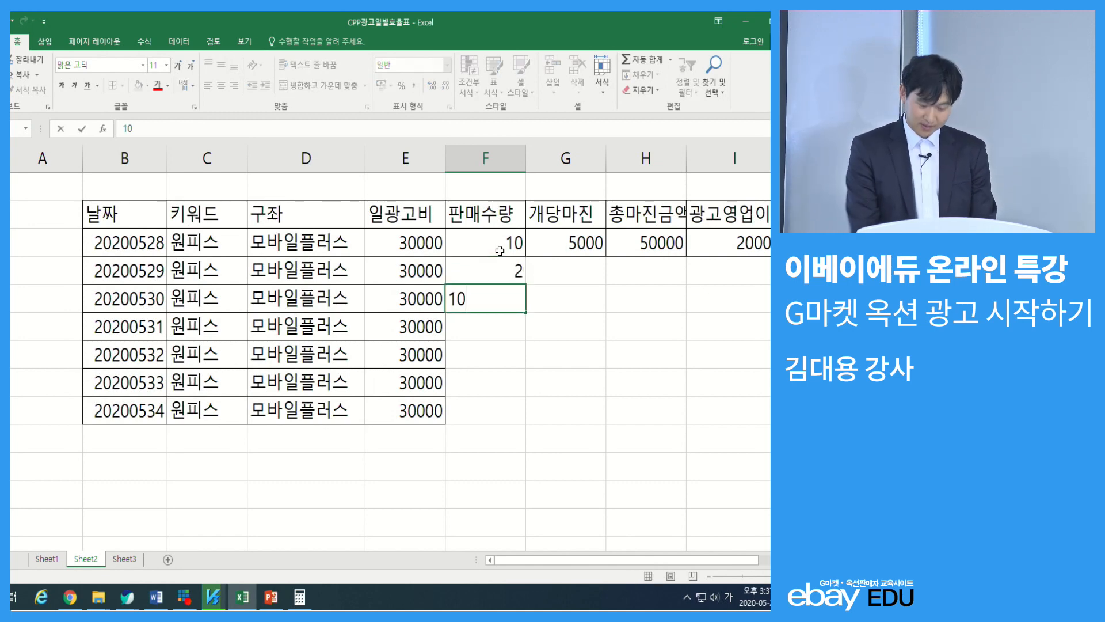
key(Return)
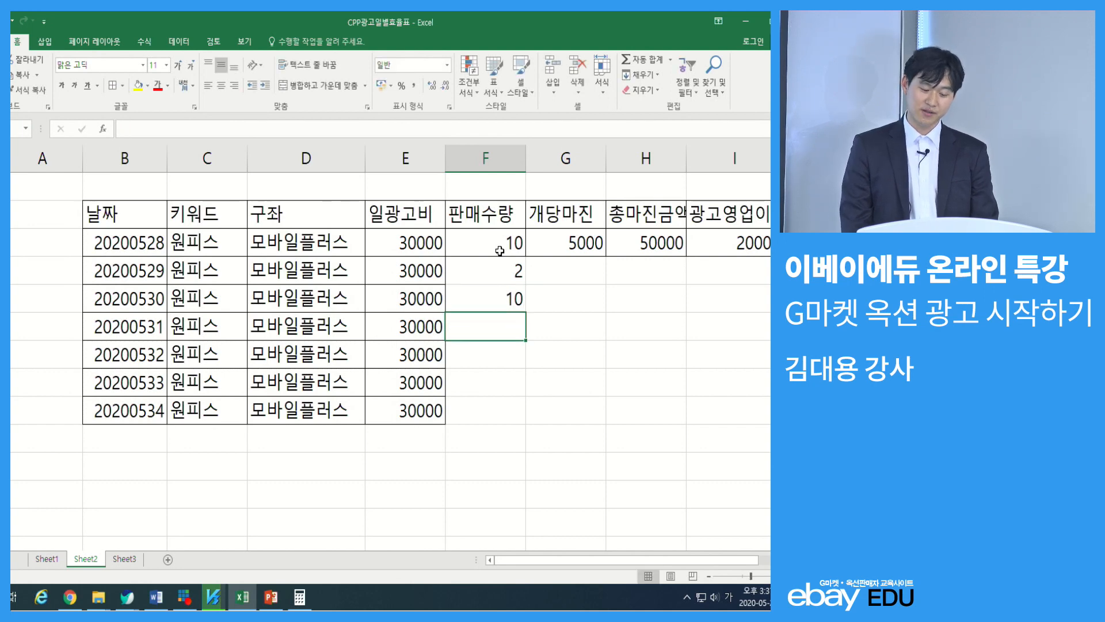
text(15)
key(Return)
text(2)
key(Return)
text(3)
key(Return)
text(4)
key(Return)
key(Up)
key(Up)
key(Up)
Copy the margin per unit (개당마진) 5000 from G3 into cells G4:G9
click(560, 245)
key(ctrl+c)
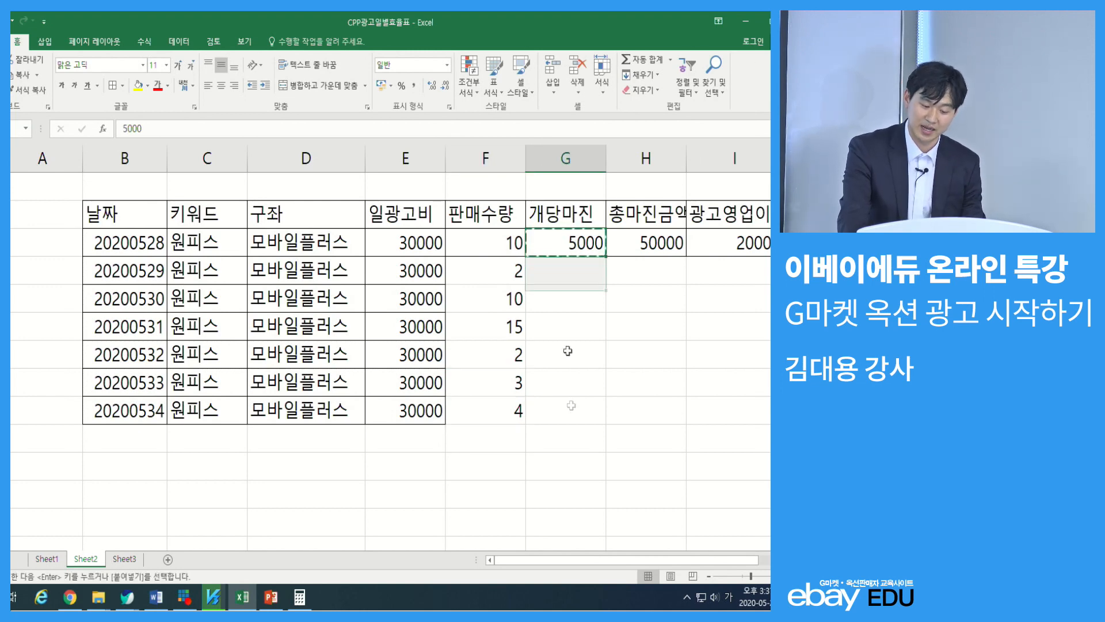
drag(567, 272, 572, 413)
key(ctrl+v)
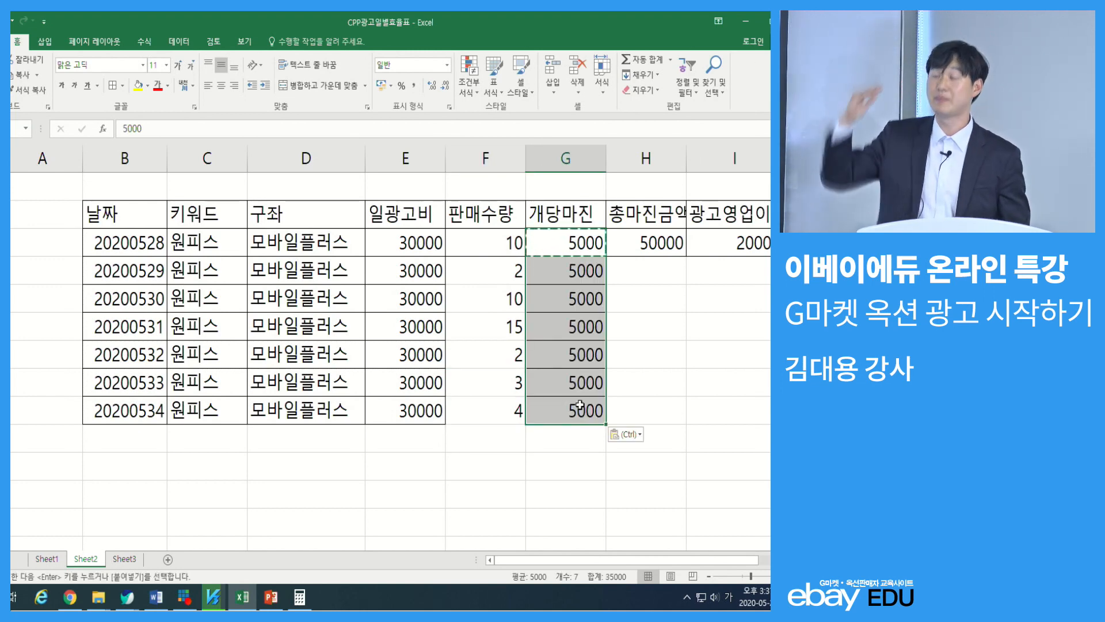
key(Escape)
Fill the total margin and ad operating profit formulas from H3 and I3 down to row 9
click(636, 274)
click(639, 243)
drag(674, 245, 520, 429)
click(489, 464)
click(535, 266)
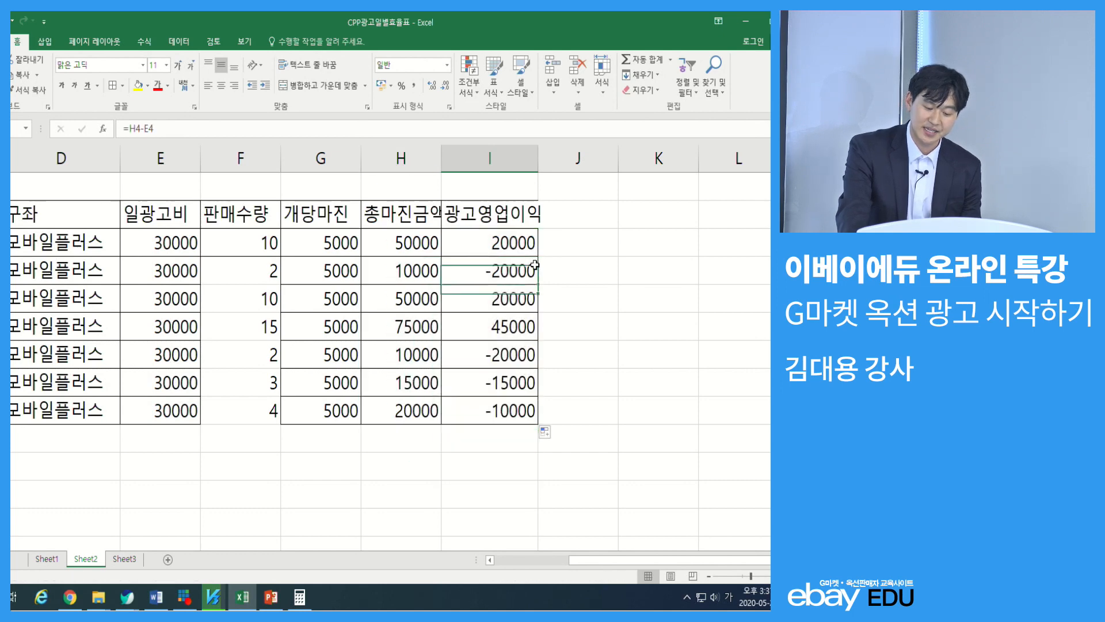
Total the ad operating profit in I10 with the formula =SUM(I3:I9)
click(522, 430)
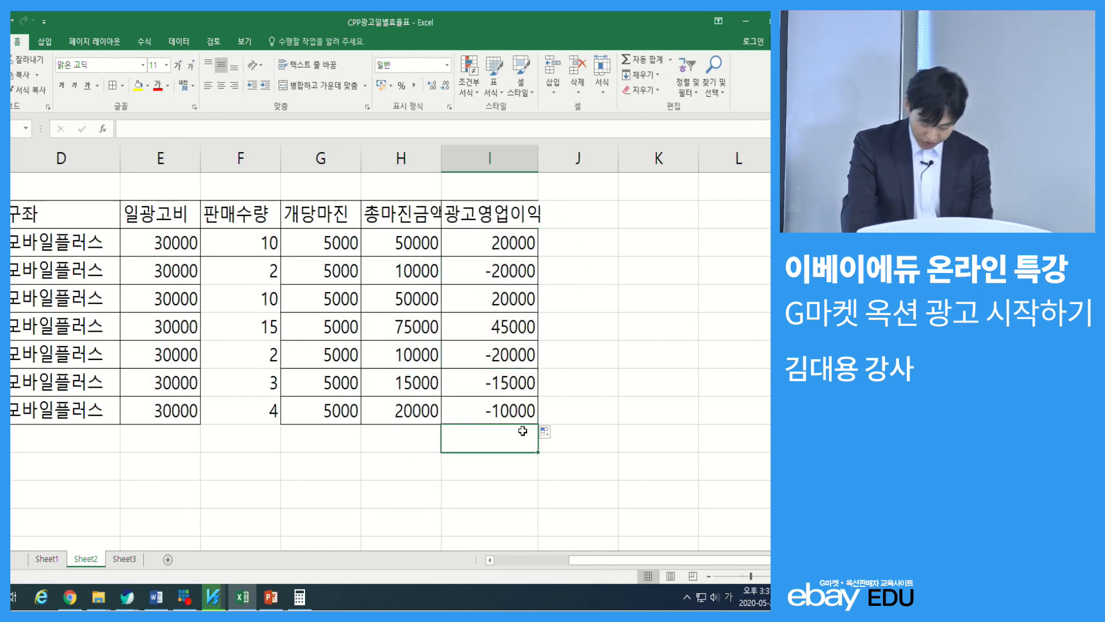
text(=)
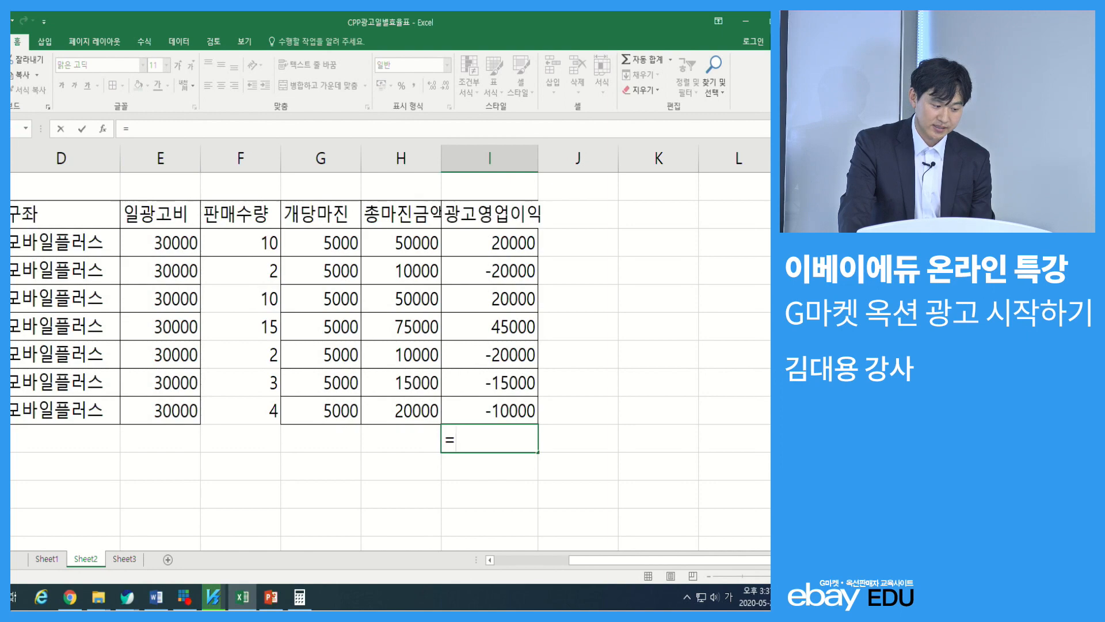
click(11, 128)
drag(491, 249, 124, 236)
key(Return)
Apply borders to all cells of the table range B3:I10, including the total row
click(642, 489)
click(113, 86)
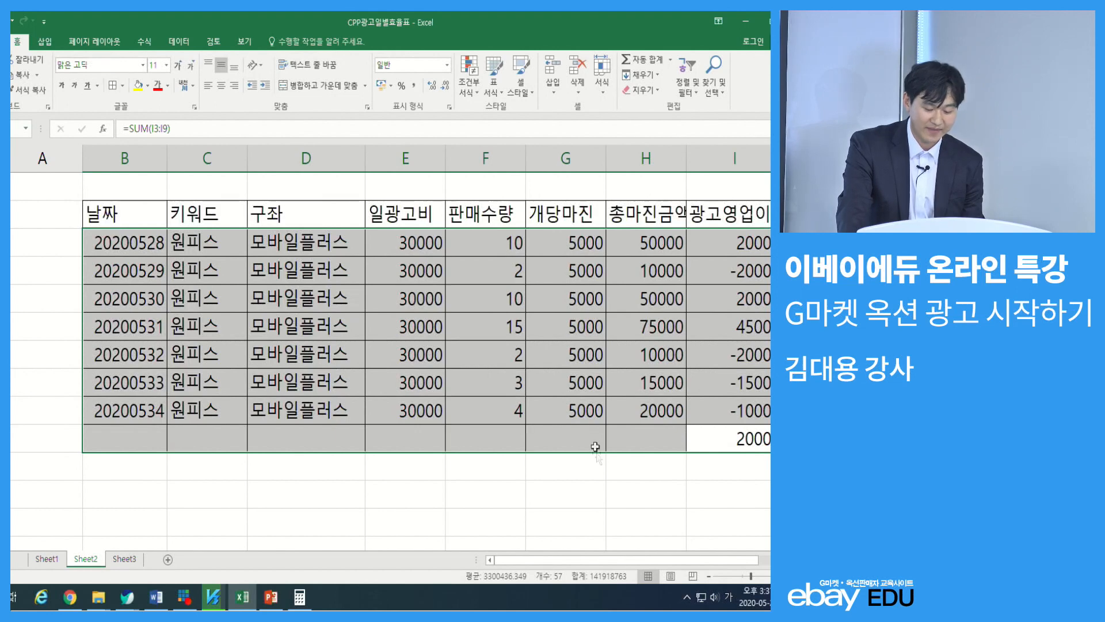
click(595, 462)
Copy the SUM formula from I10 into H10 and E10 to total the margin amount and the daily ad cost
click(737, 469)
click(747, 446)
key(ctrl)
key(ctrl)
key(ctrl)
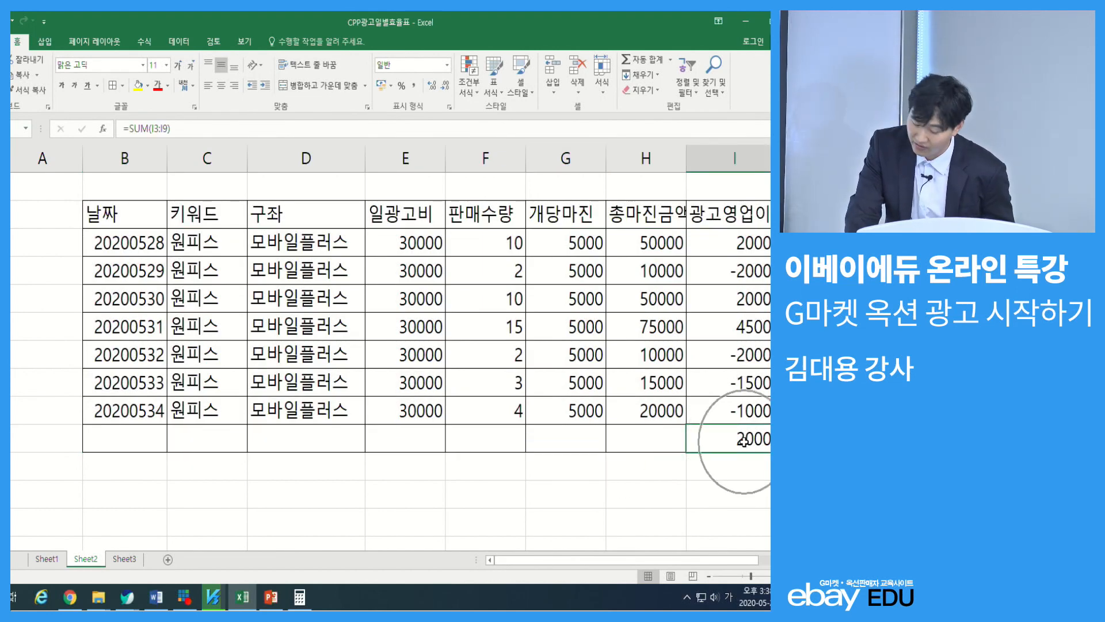
key(ctrl+c)
click(631, 435)
key(ctrl+v)
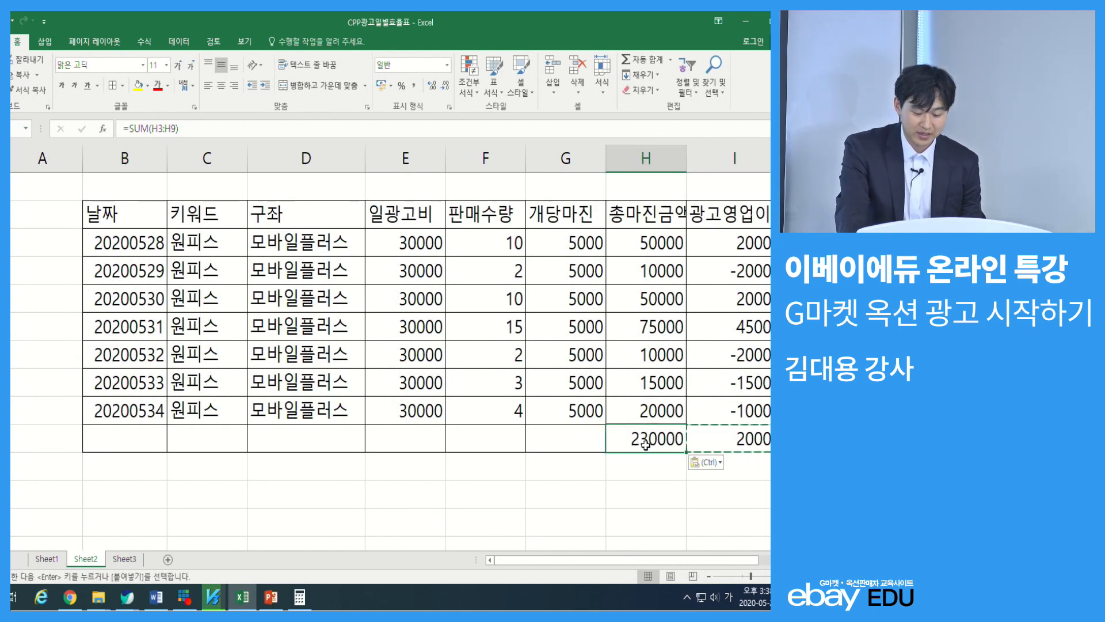
click(759, 440)
click(417, 436)
key(ctrl+v)
key(Escape)
click(443, 511)
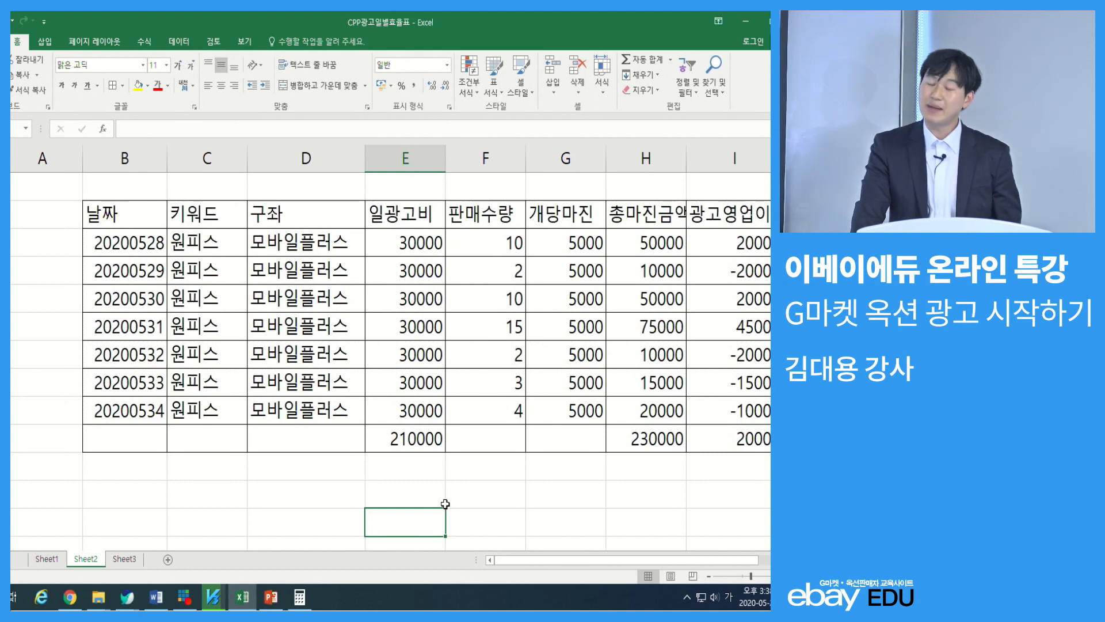
Copy the SUM formula from I10 into F10 to total the sales quantity
click(649, 438)
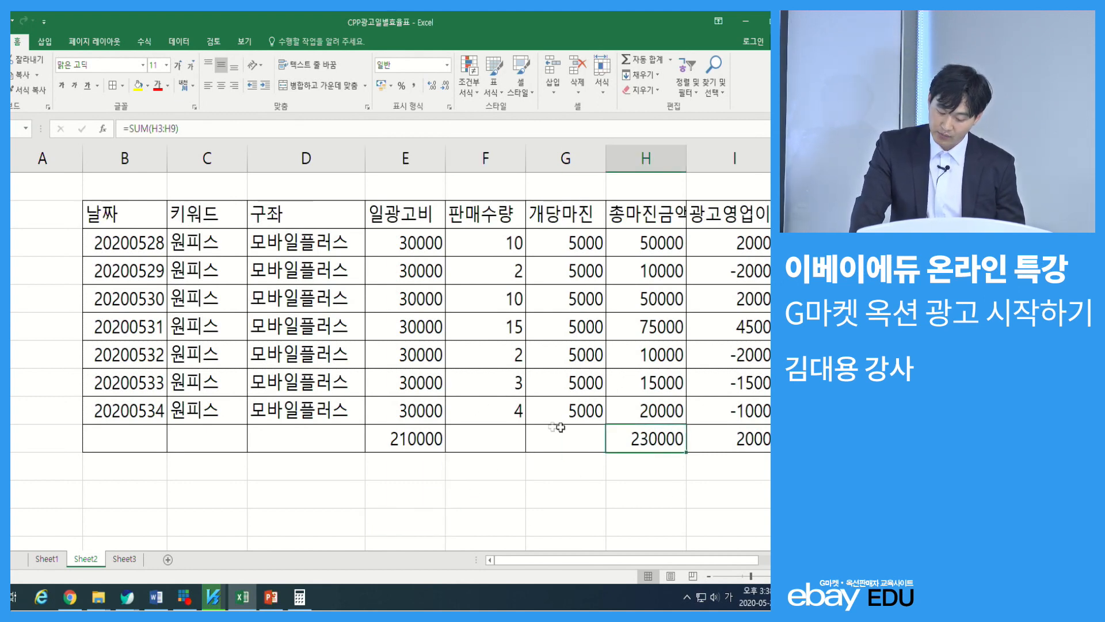
key(Right)
key(ctrl+c)
click(488, 419)
key(ctrl+v)
key(ctrl+z)
click(500, 431)
key(ctrl+v)
key(Escape)
click(598, 440)
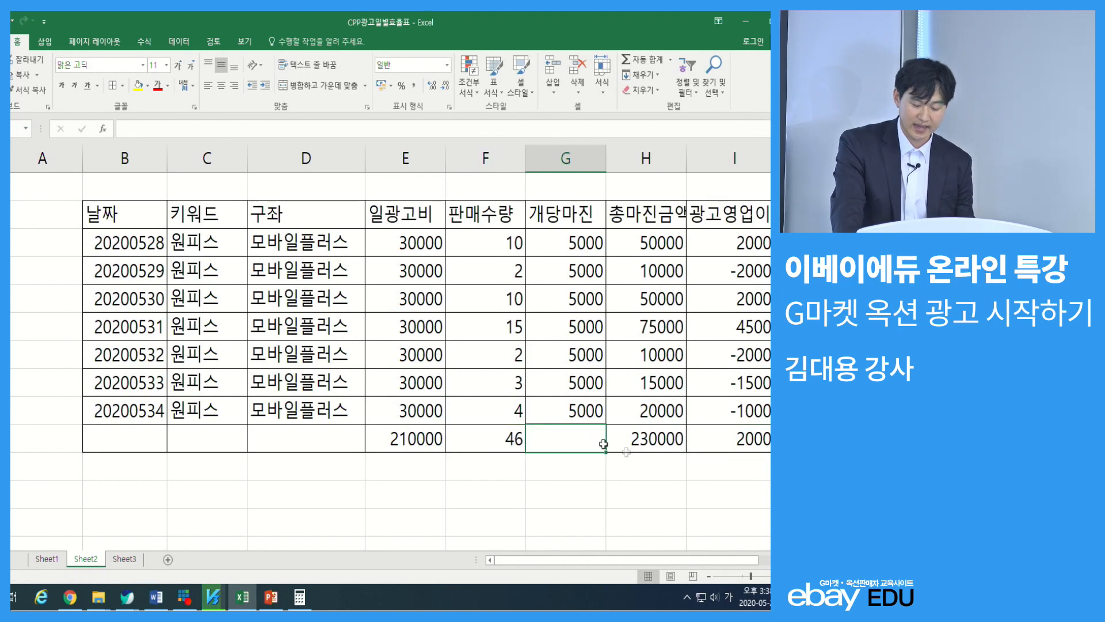
click(671, 470)
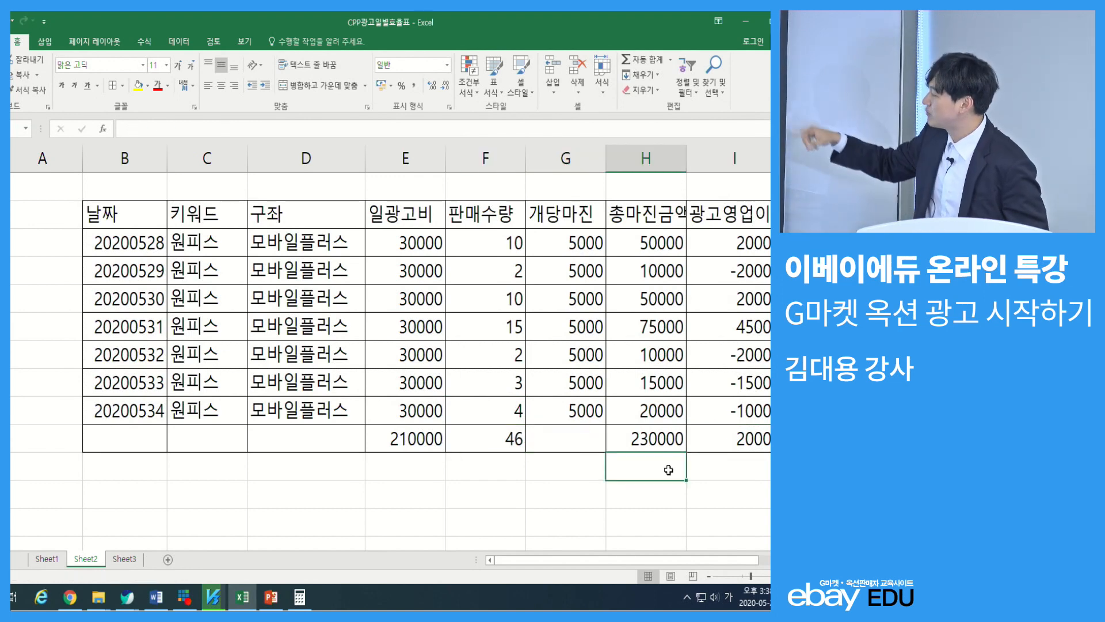
drag(718, 241, 735, 411)
click(735, 431)
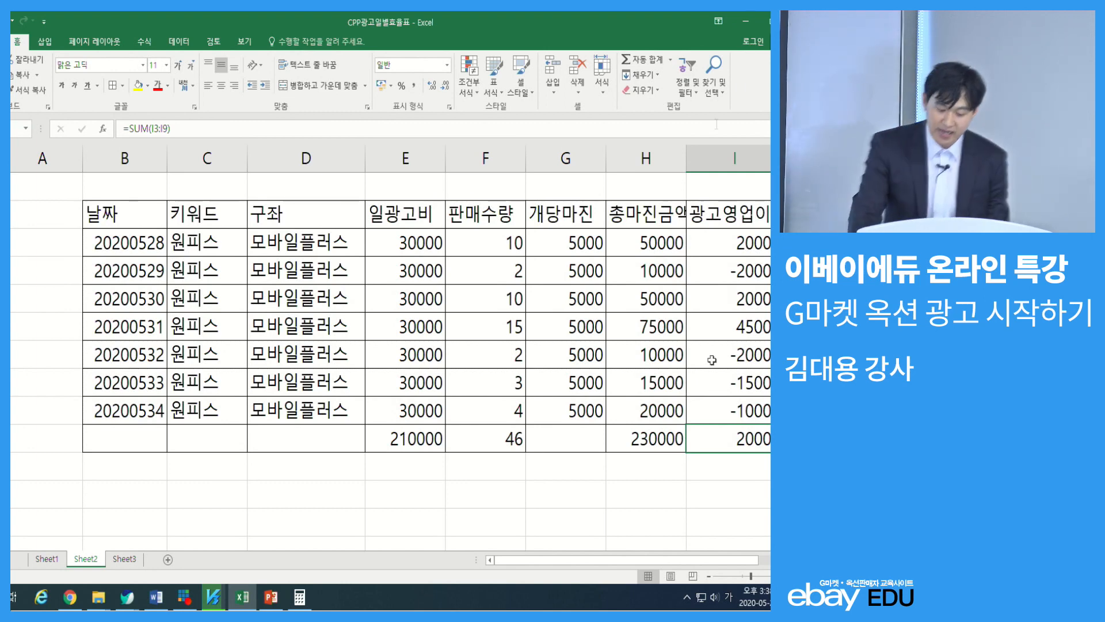
Set the sales quantities in F4, F5, F7, F8 and F9 to 10 to model a profitable week
click(516, 268)
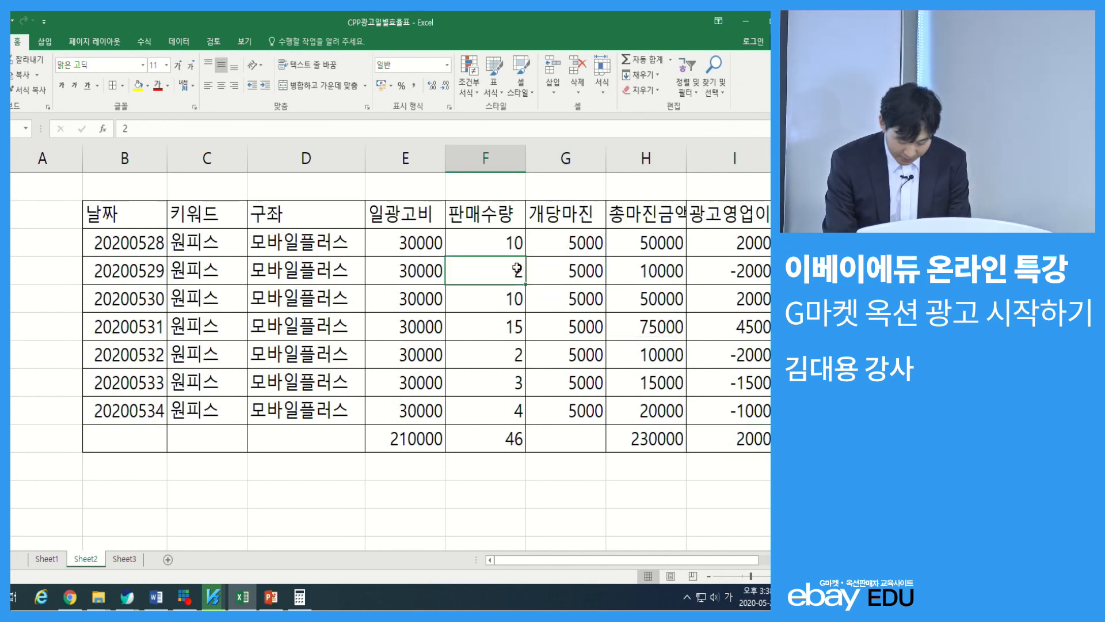
text(10)
key(Return)
text(10)
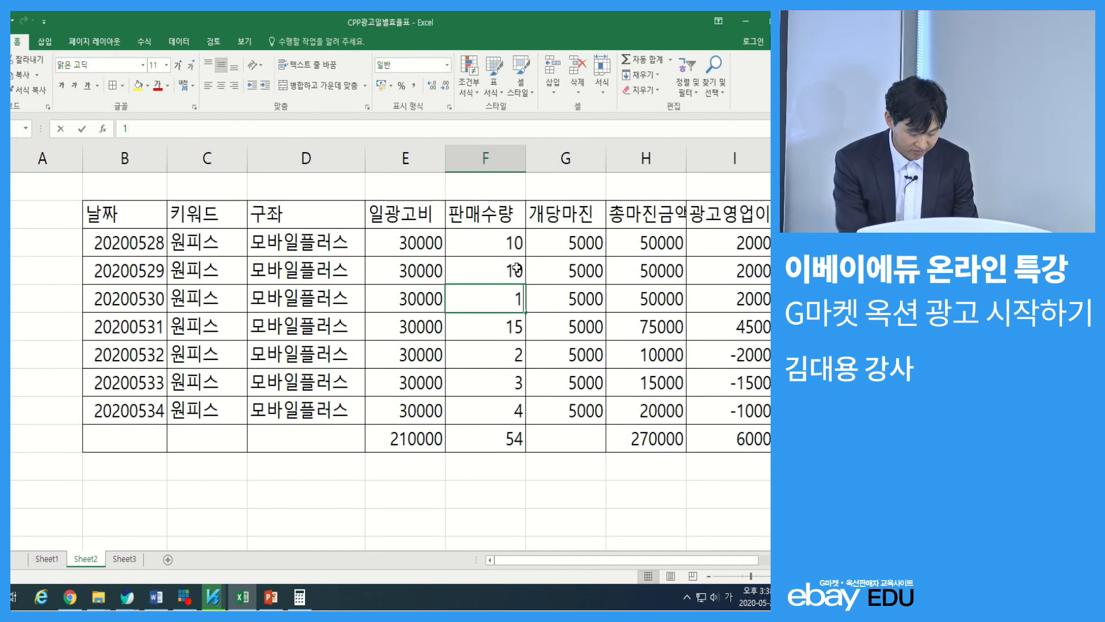
key(Return)
key(Return)
text(10)
key(Return)
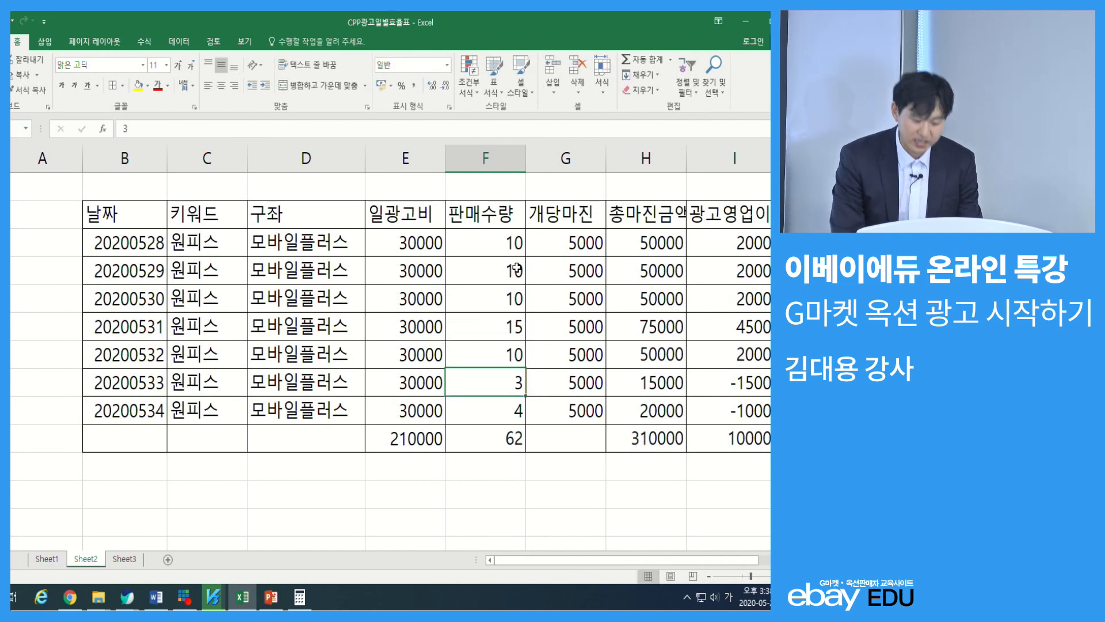
text(10)
key(Return)
text(1)
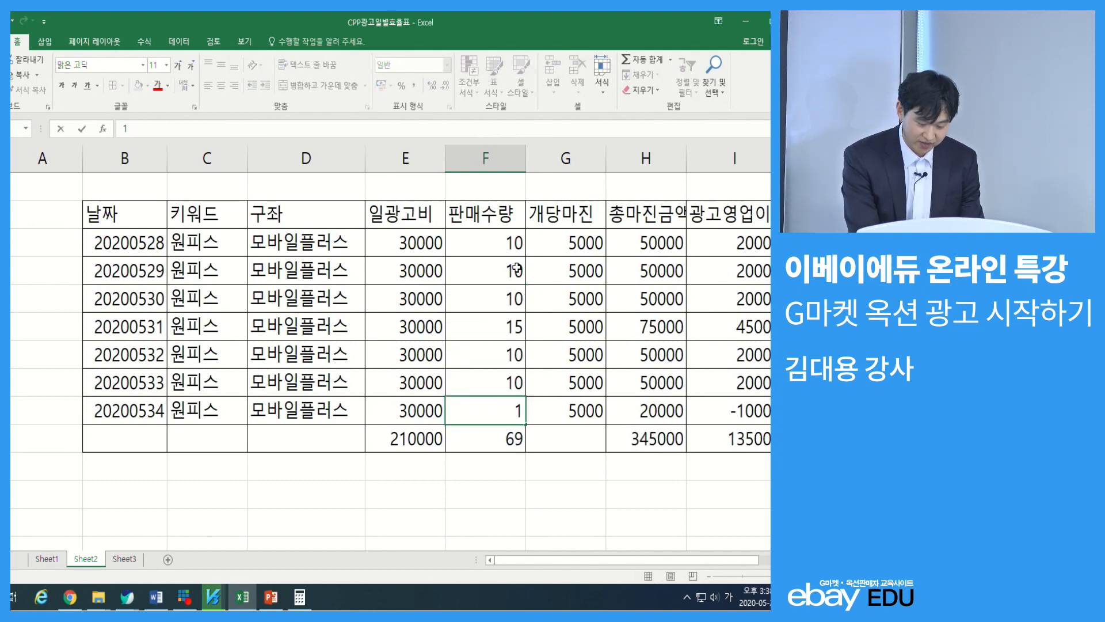
text(0)
key(Return)
key(Up)
key(Right)
key(Right)
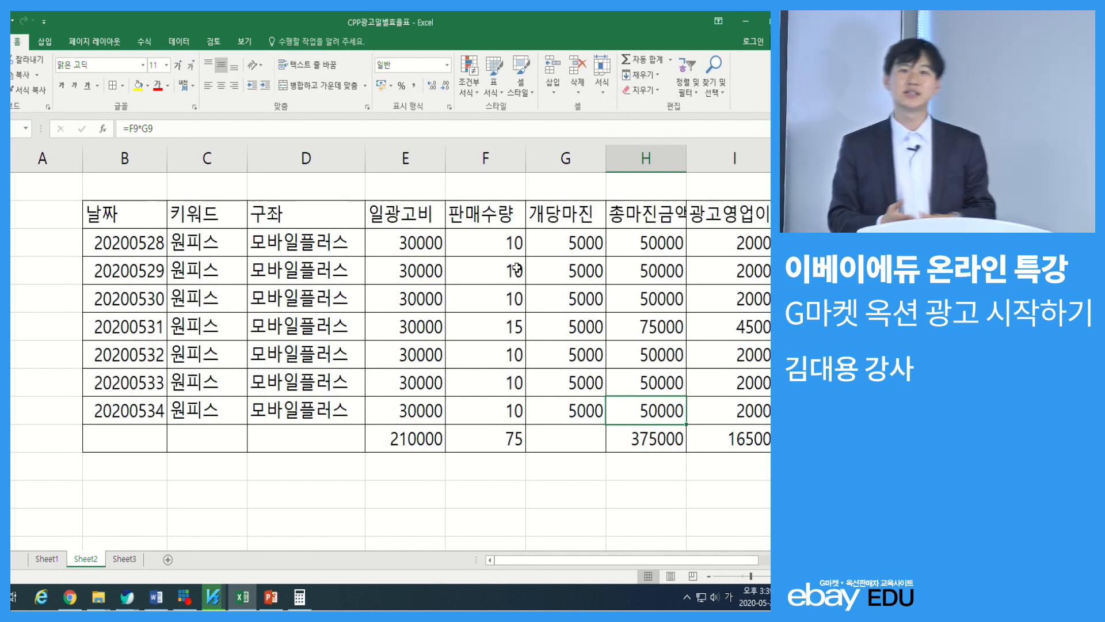
Model a loss-making week by setting the sales quantities to 1 in F3:F6, 2 in F7, 3 in F8 and 2 in F9
click(494, 241)
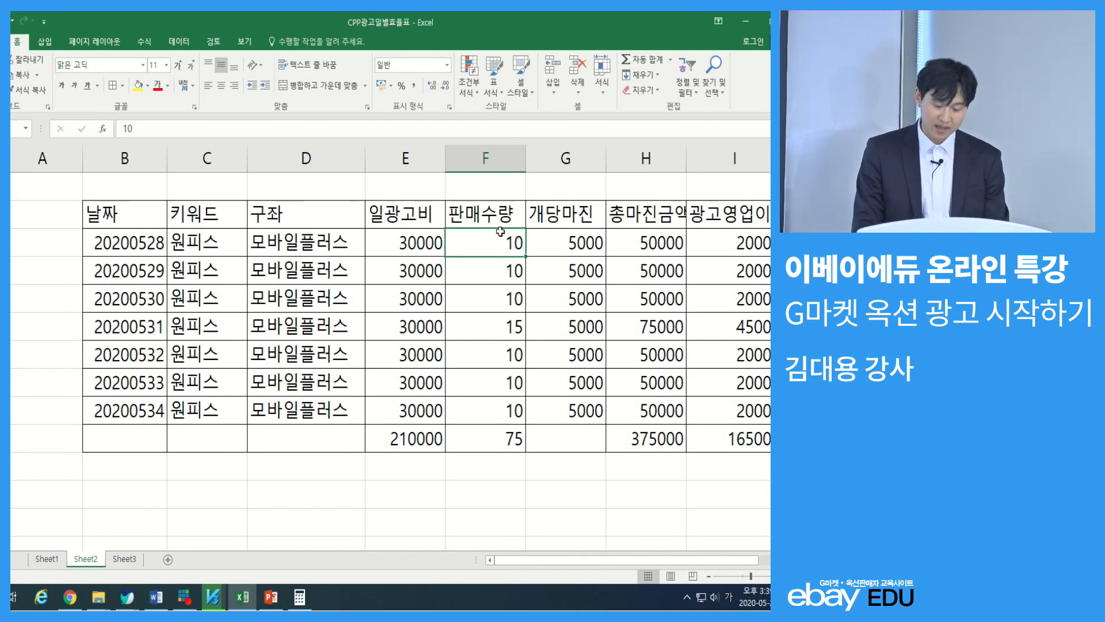
text(1)
key(Return)
text(1)
key(Return)
text(1 1)
key(Return)
text(32)
key(Return)
key(Up)
text(2)
key(Return)
text(3)
key(Return)
text(2)
key(Return)
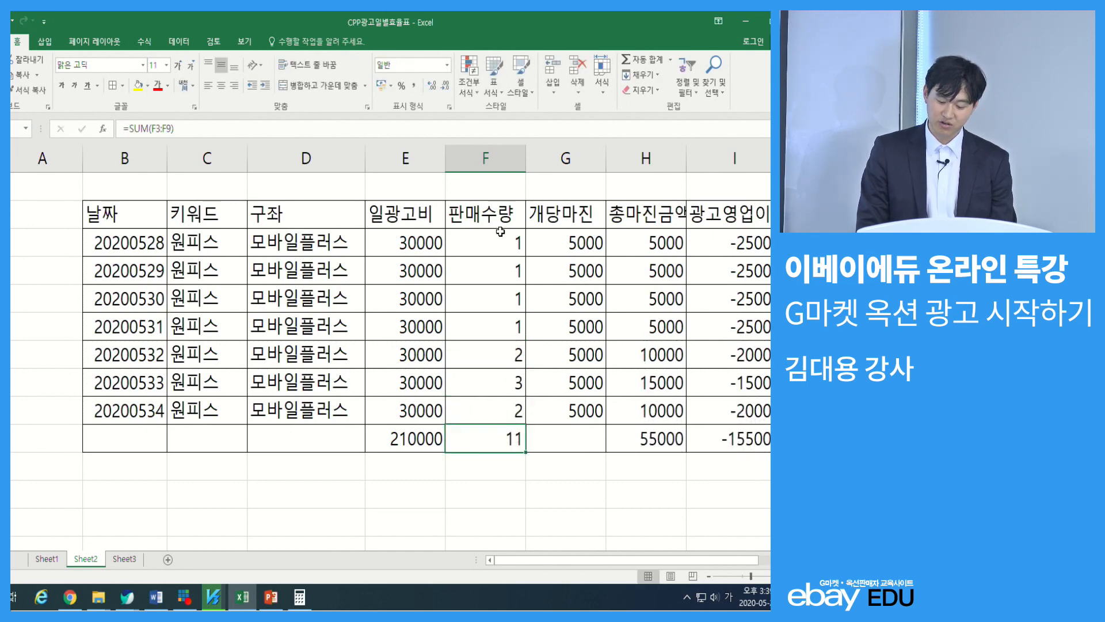
key(Right)
key(Right)
key(Right)
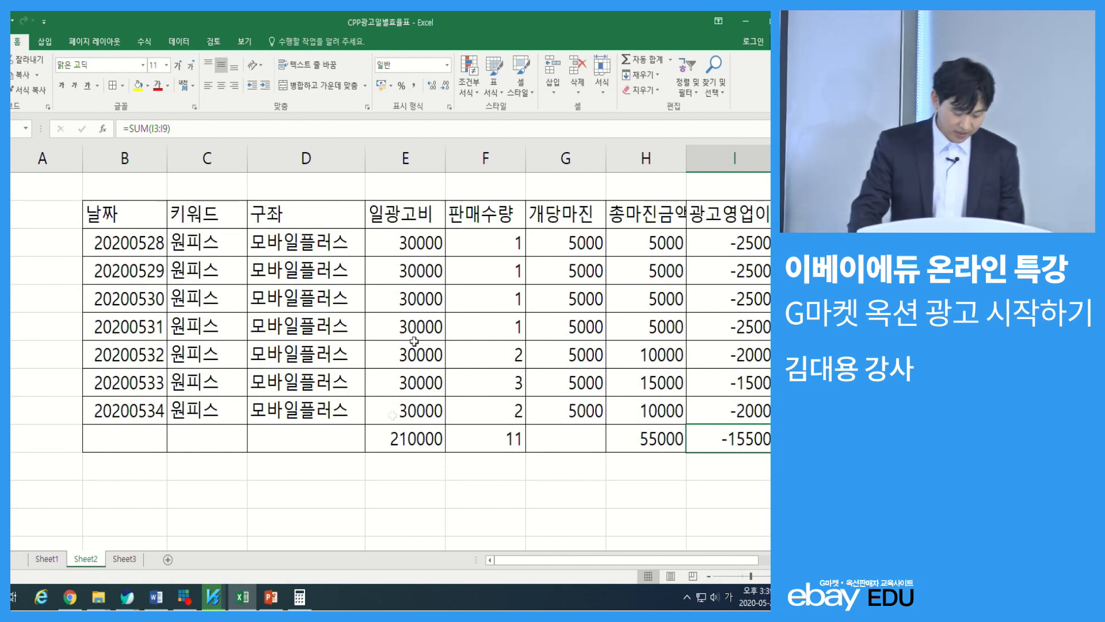
Switch to PowerPoint and start the slide show from the current slide
click(271, 597)
key(shift+F5)
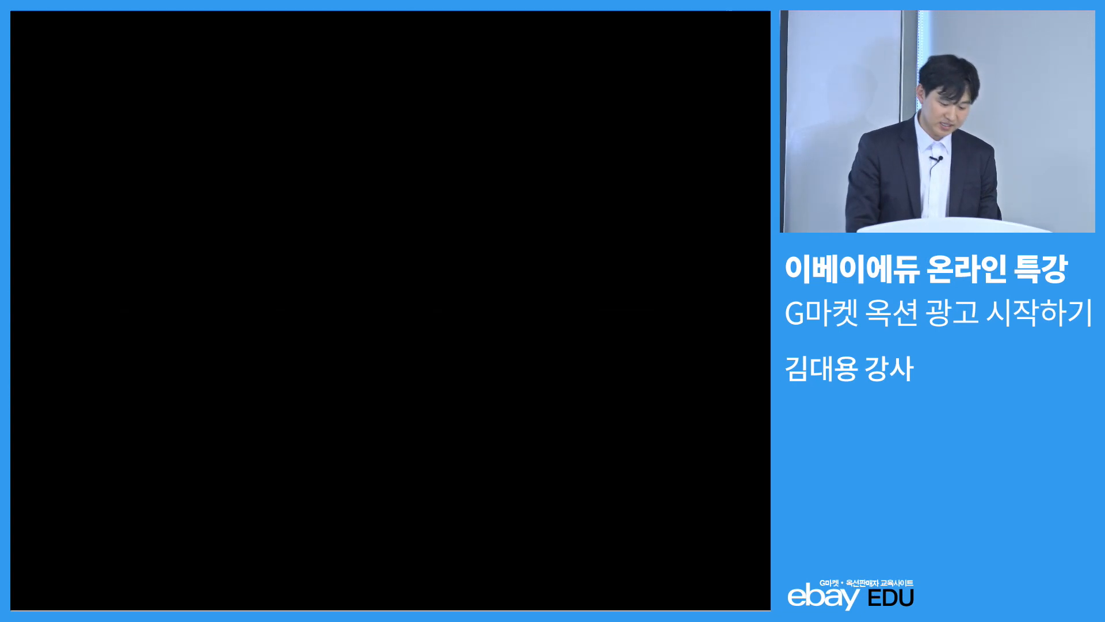
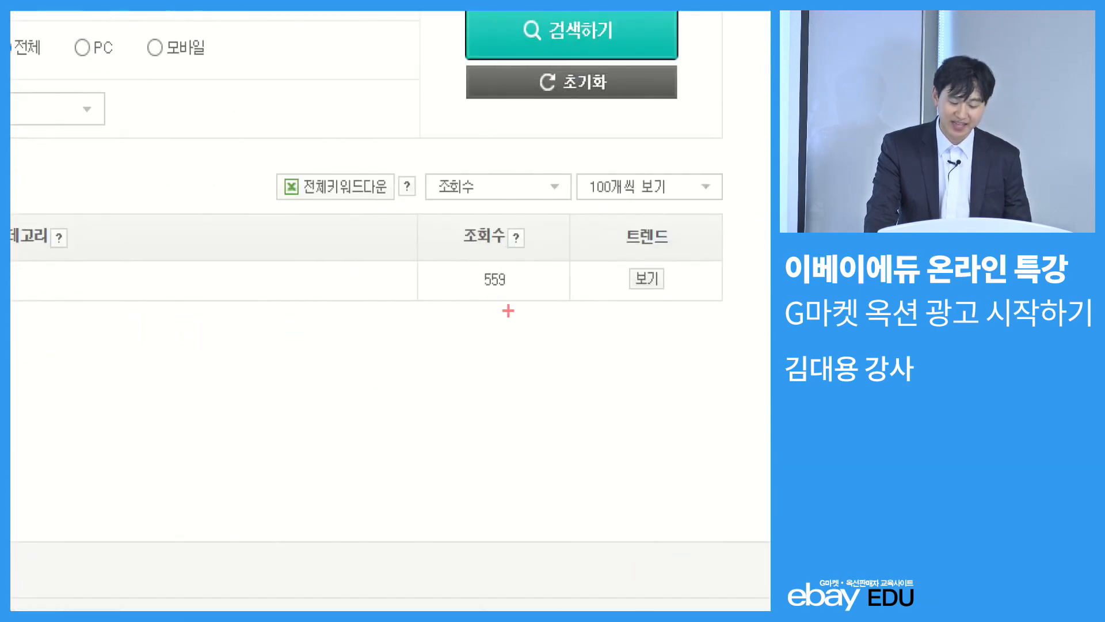
Outline the view count of the 차량용 햇빛가리개 keyword in red on the magnified results
drag(425, 241, 576, 349)
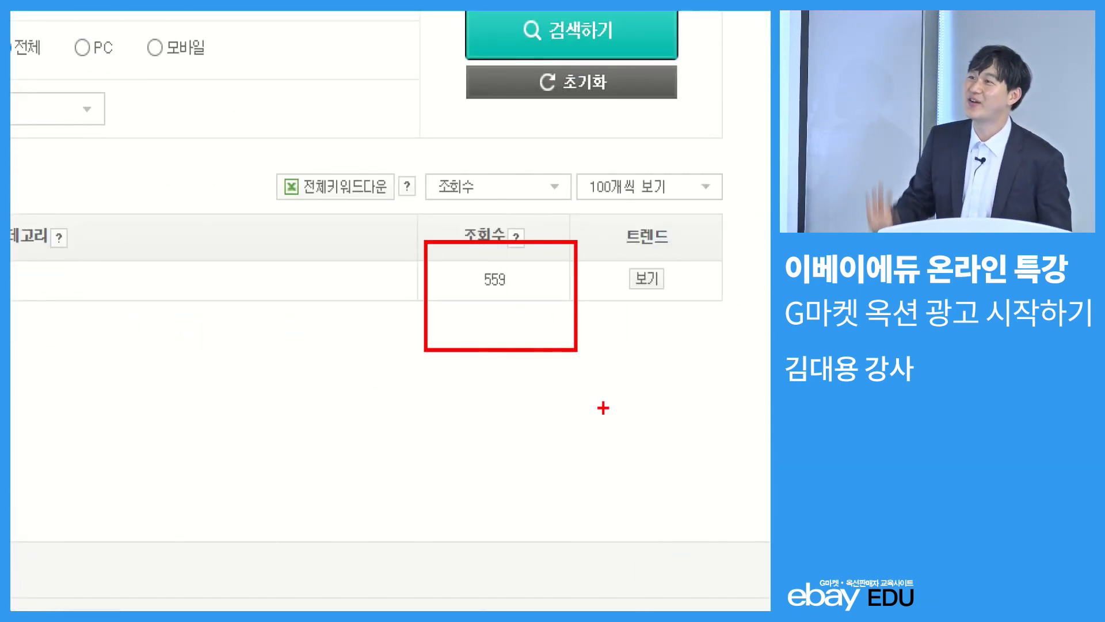
key(Escape)
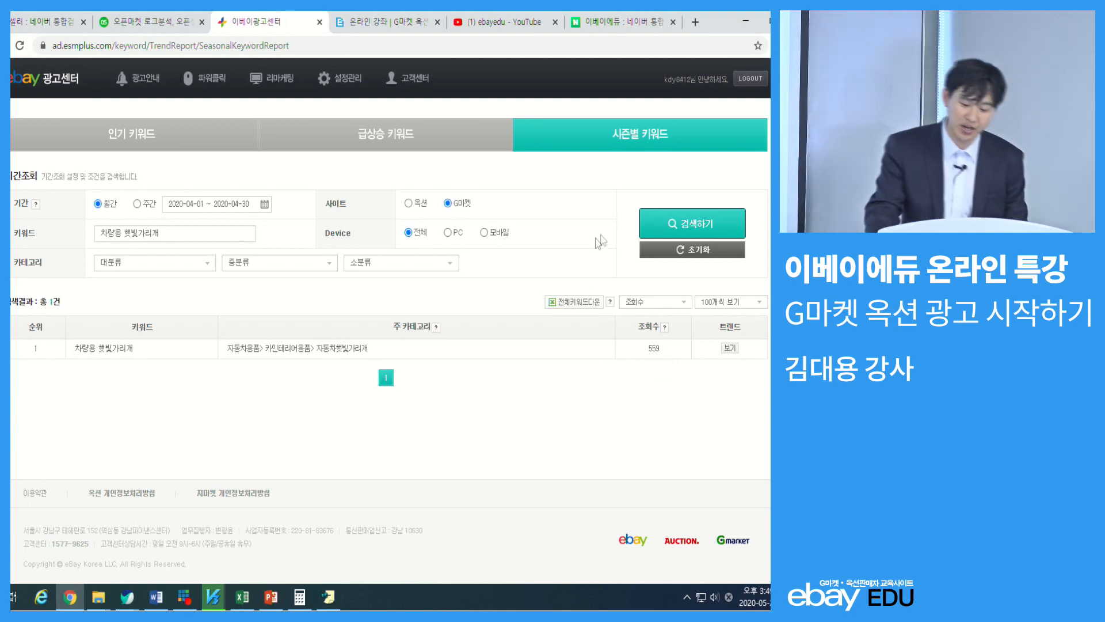
Search the weekly popular keywords (인기 키워드) for G마켓 and look through the ranked keywords and their main categories
click(636, 131)
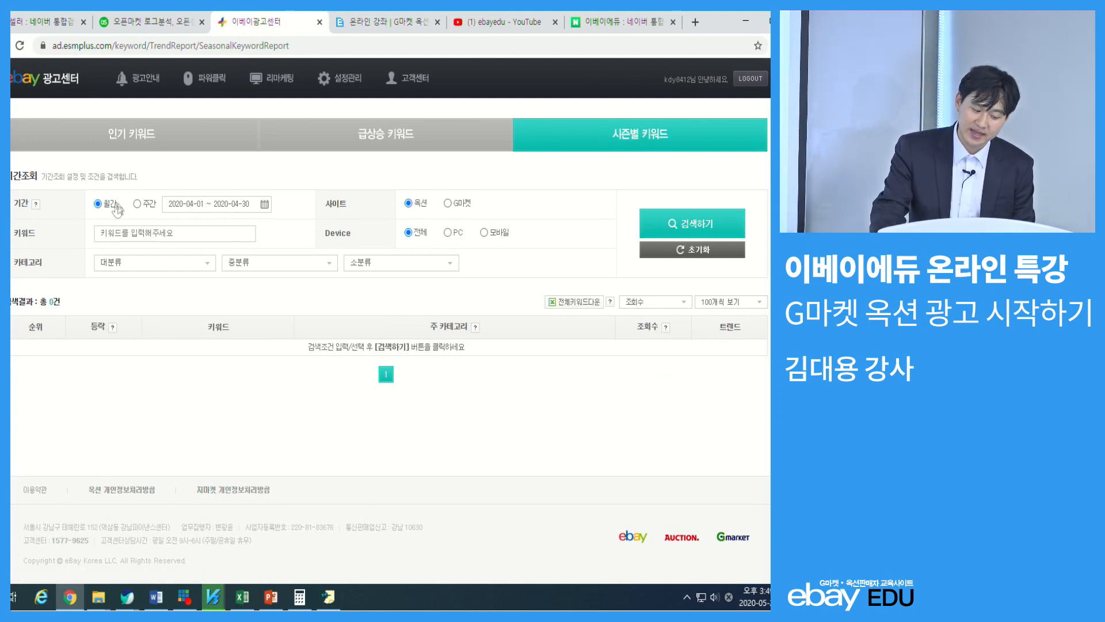
click(136, 141)
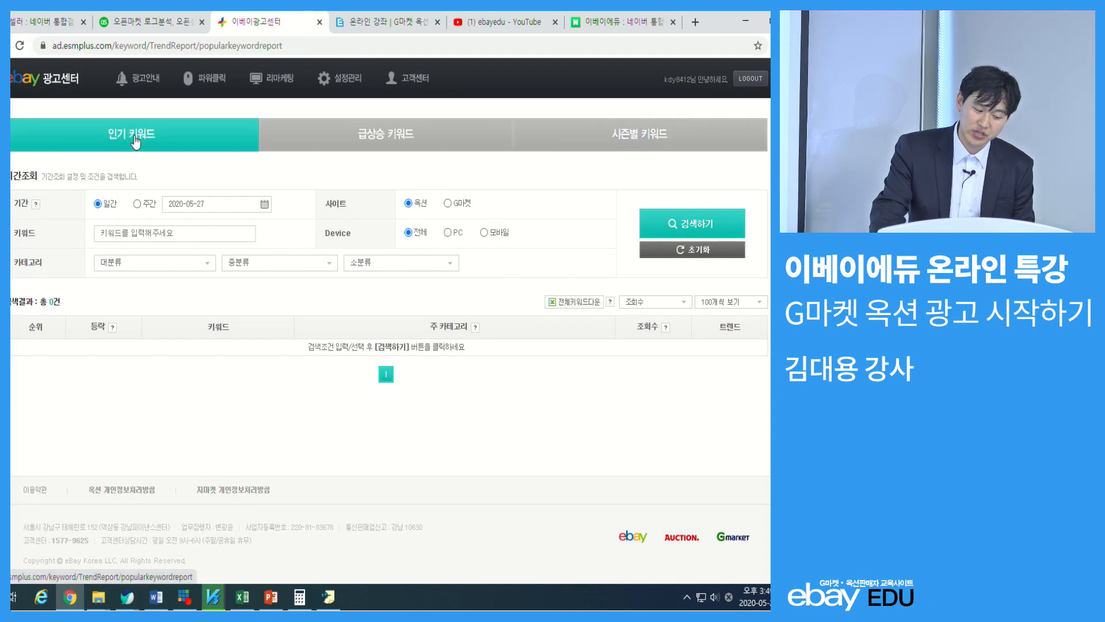
click(137, 204)
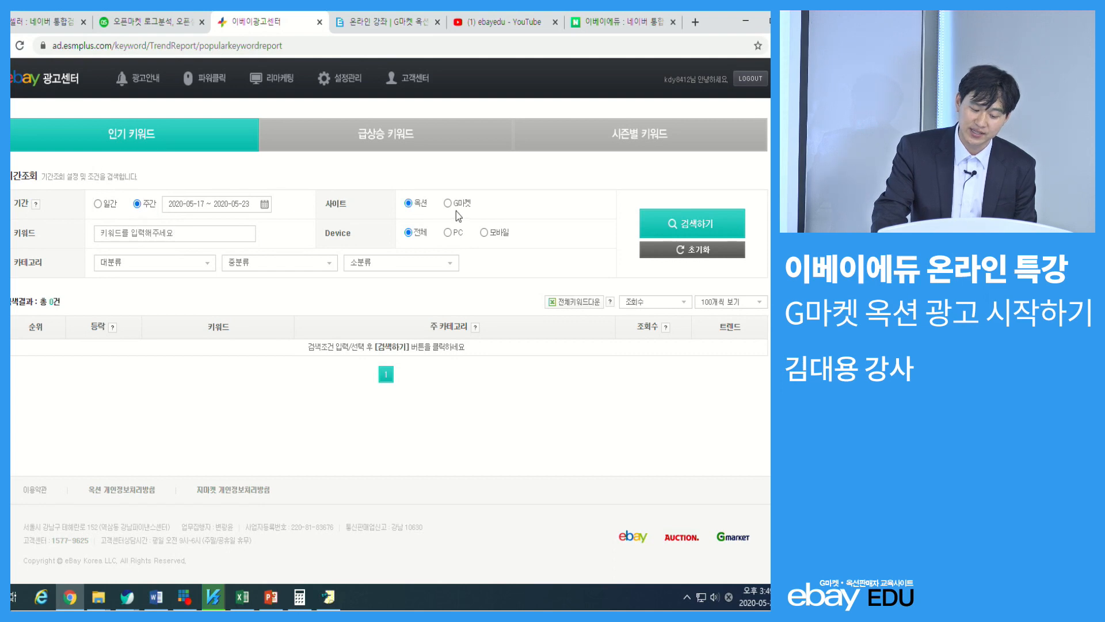
click(696, 224)
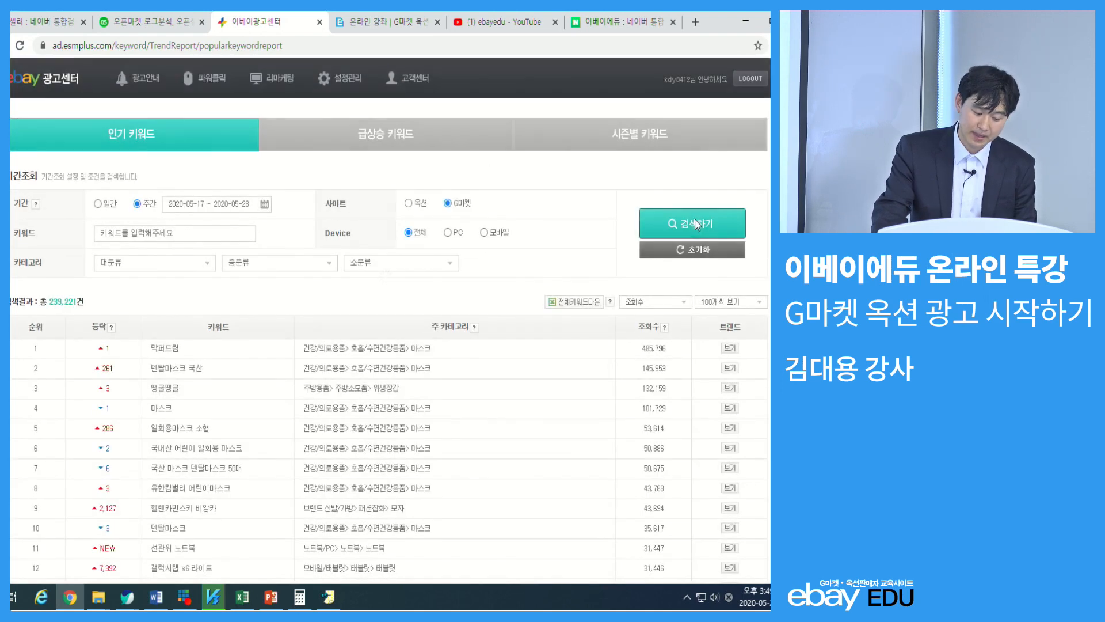
click(141, 204)
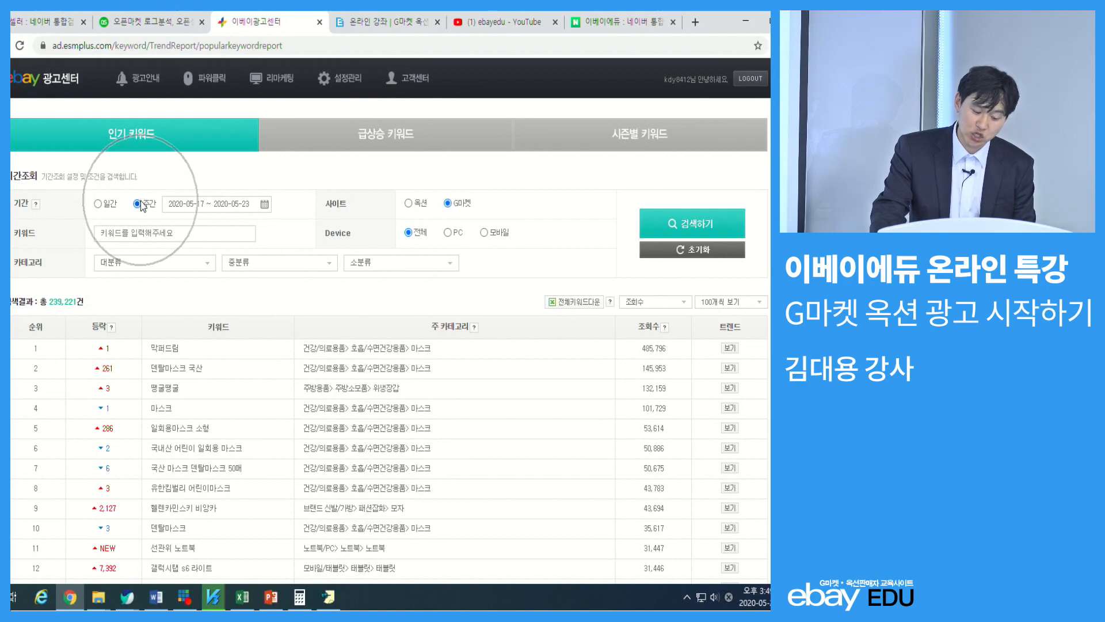
scroll(306, 323, down, 3)
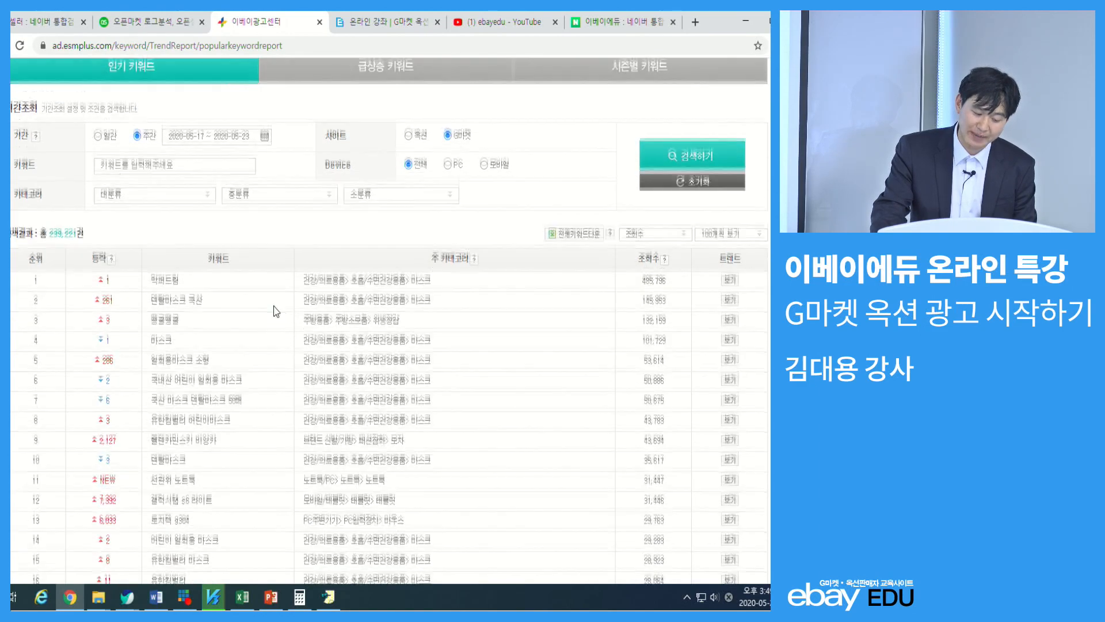
key(ctrl)
drag(437, 152, 351, 172)
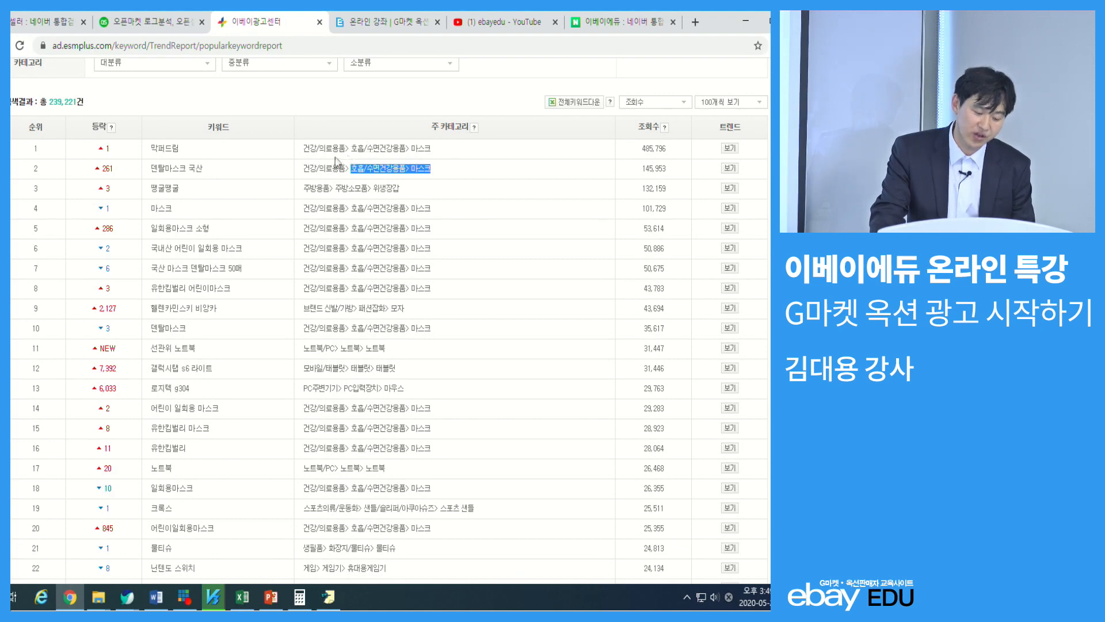
Narrow the popular keyword search to the 캠핑/낚시 main category and look at the resulting ranking
scroll(348, 159, up, 4)
click(167, 265)
drag(210, 287, 204, 358)
click(122, 310)
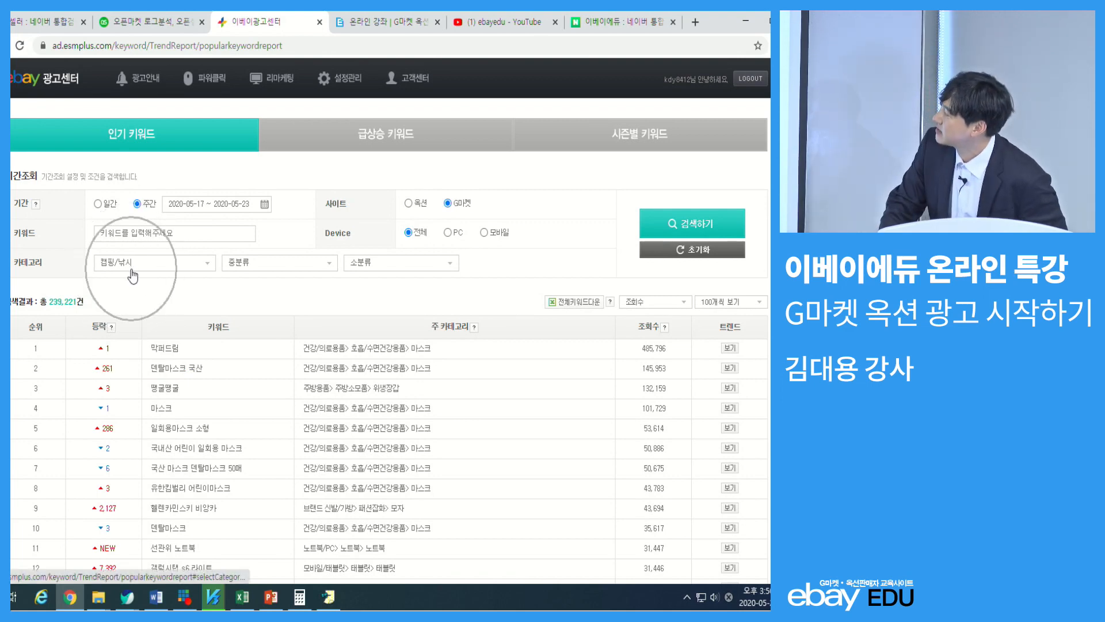
click(149, 213)
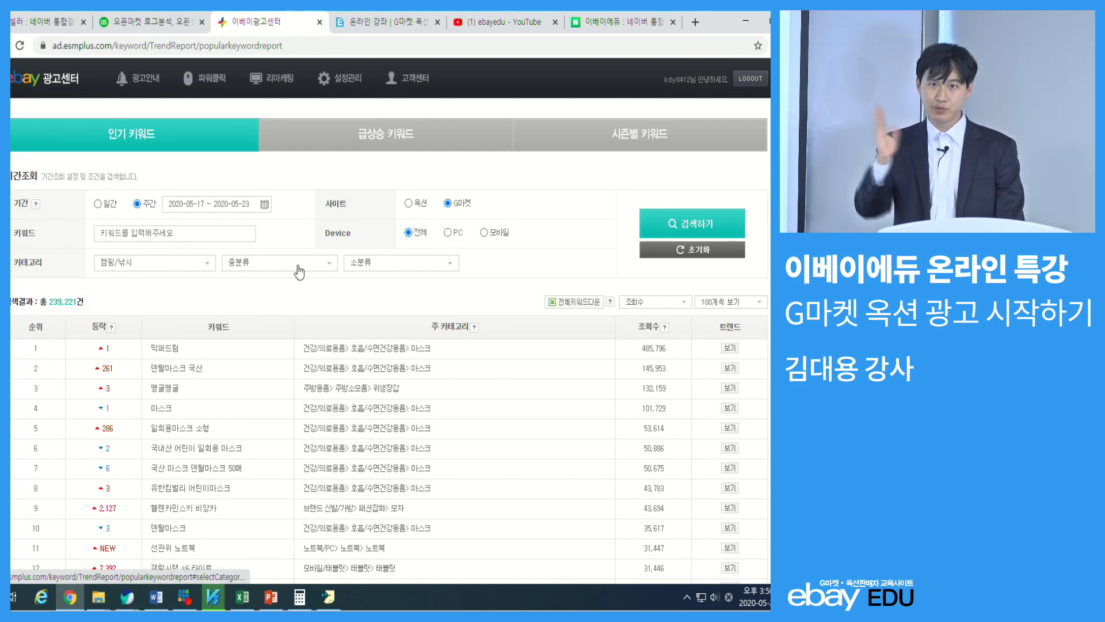
click(727, 219)
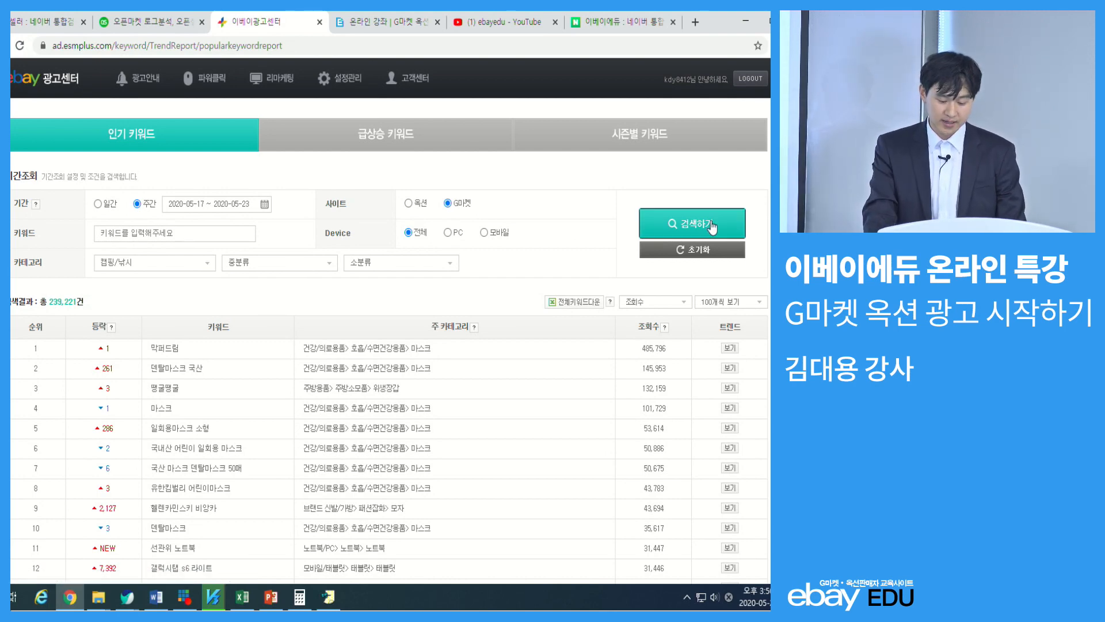
scroll(346, 252, down, 1)
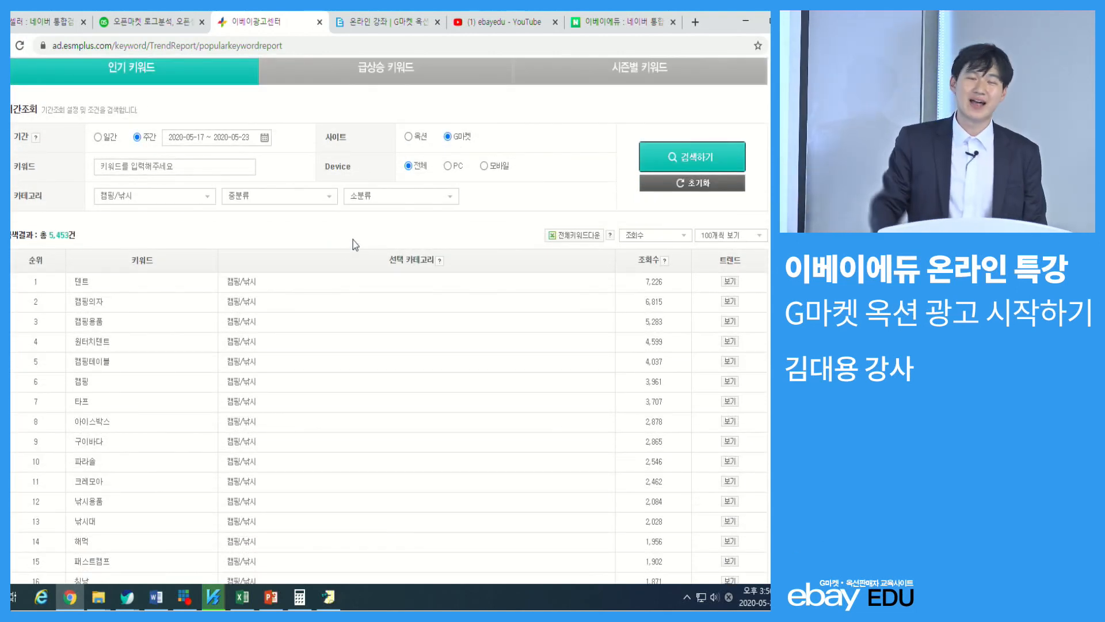
Point out the top-ranked 캠핑/낚시 keywords by selecting them and marking the keyword column with red arrows
double_click(79, 282)
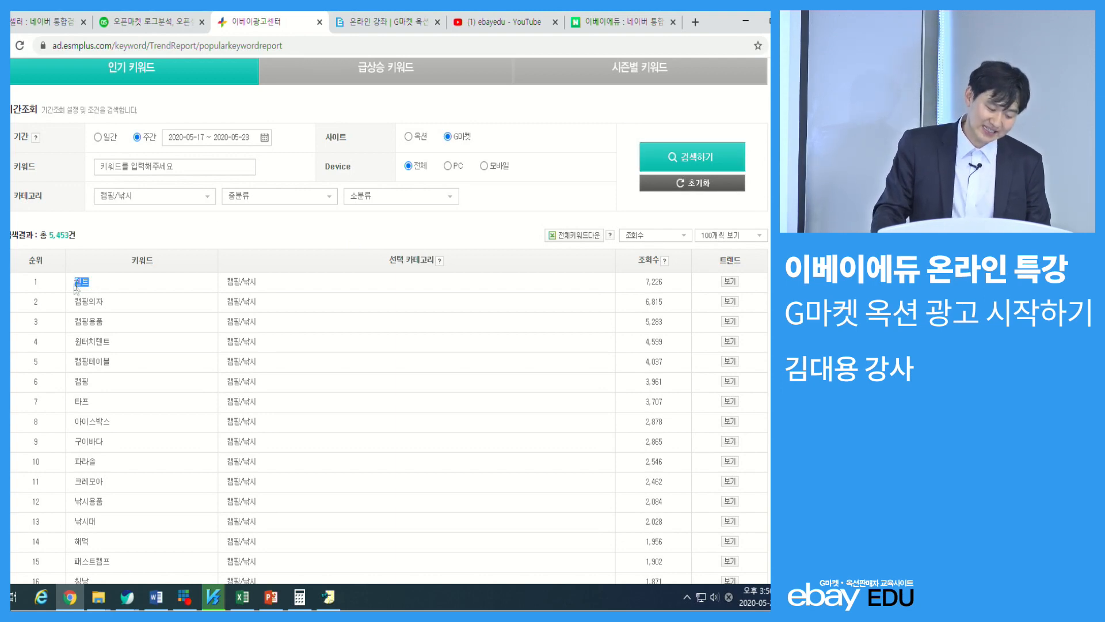
double_click(92, 301)
double_click(92, 321)
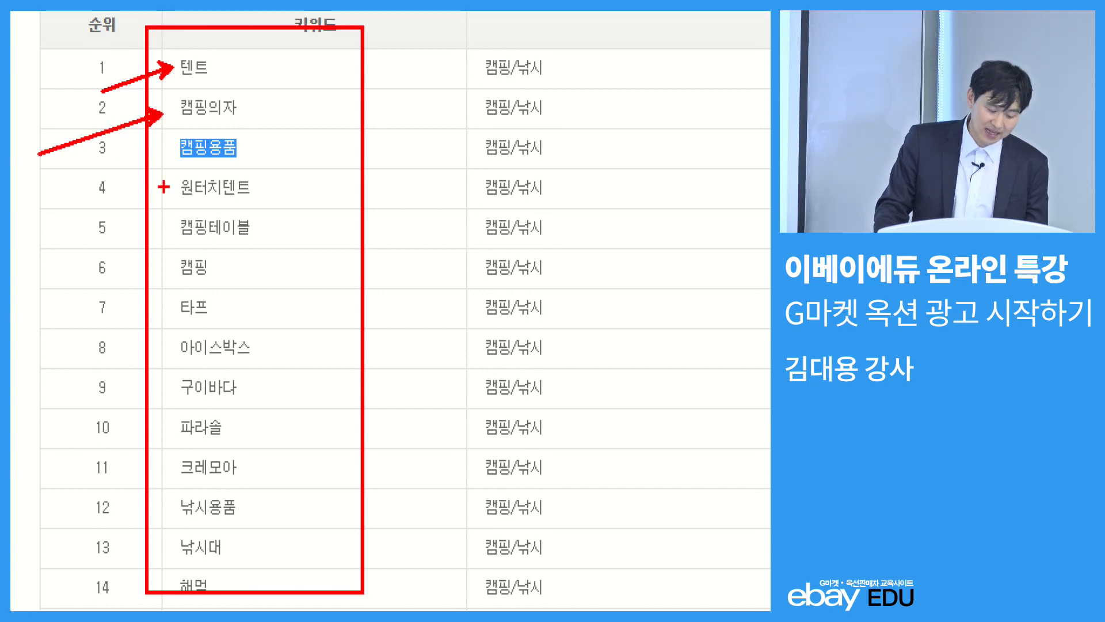
drag(160, 200, 86, 221)
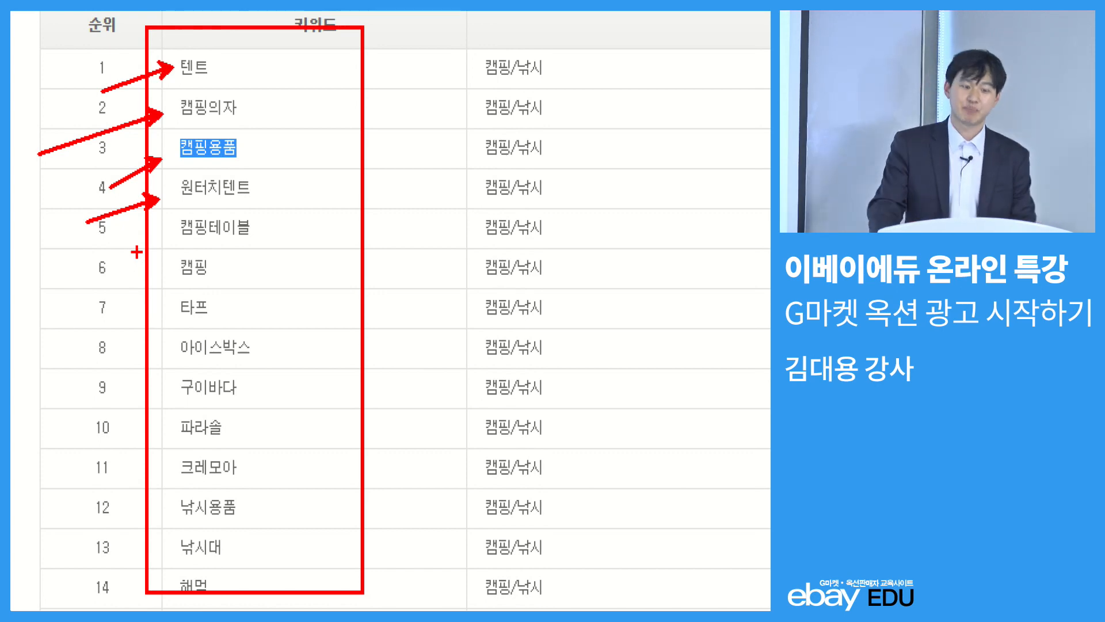
key(Escape)
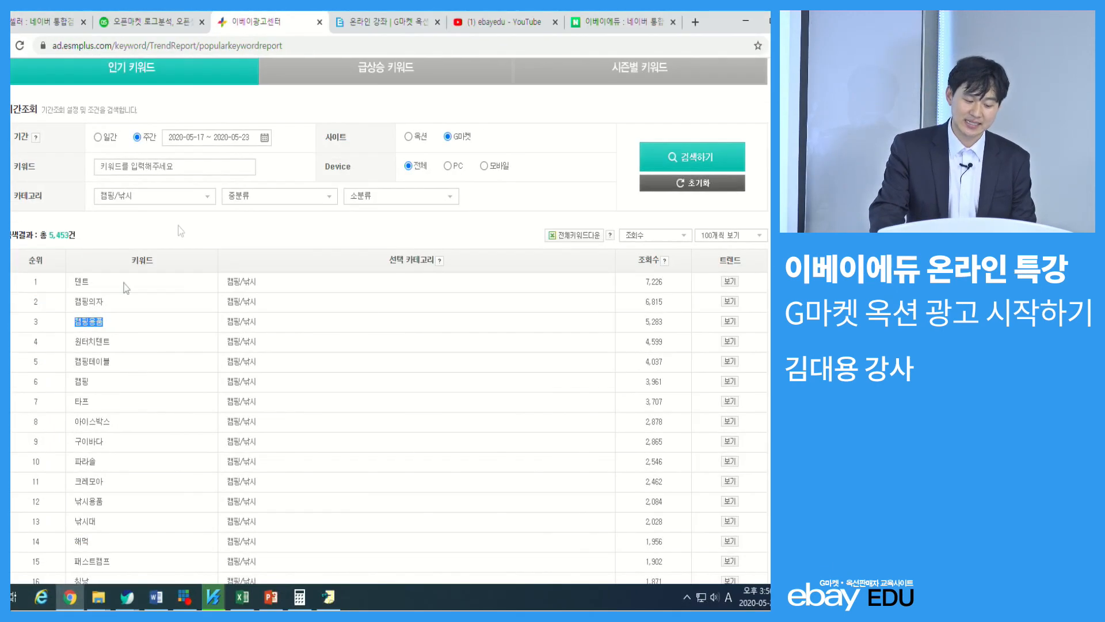
Search the monthly seasonal keywords (시즌별 키워드) on G마켓 for 마우스 and point out the searched term
click(365, 72)
click(654, 140)
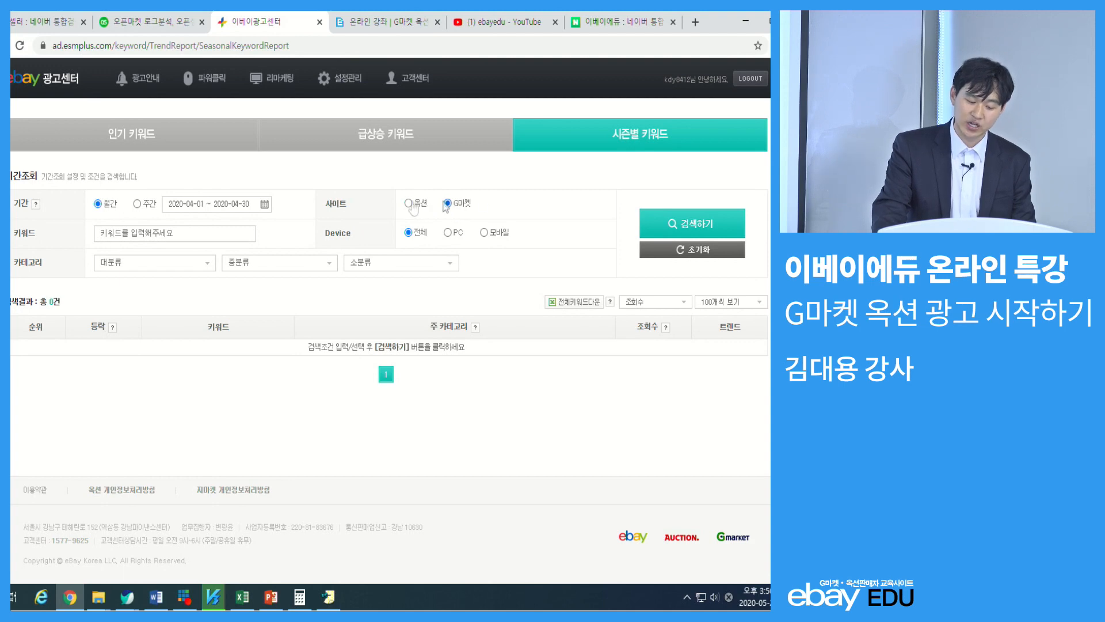
click(133, 235)
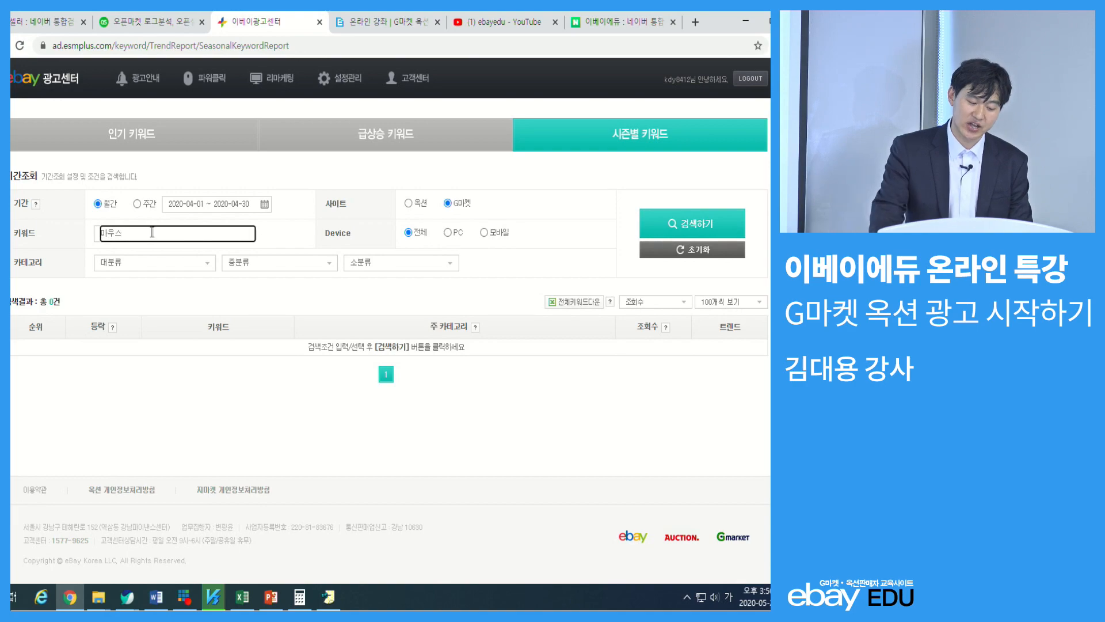
click(715, 233)
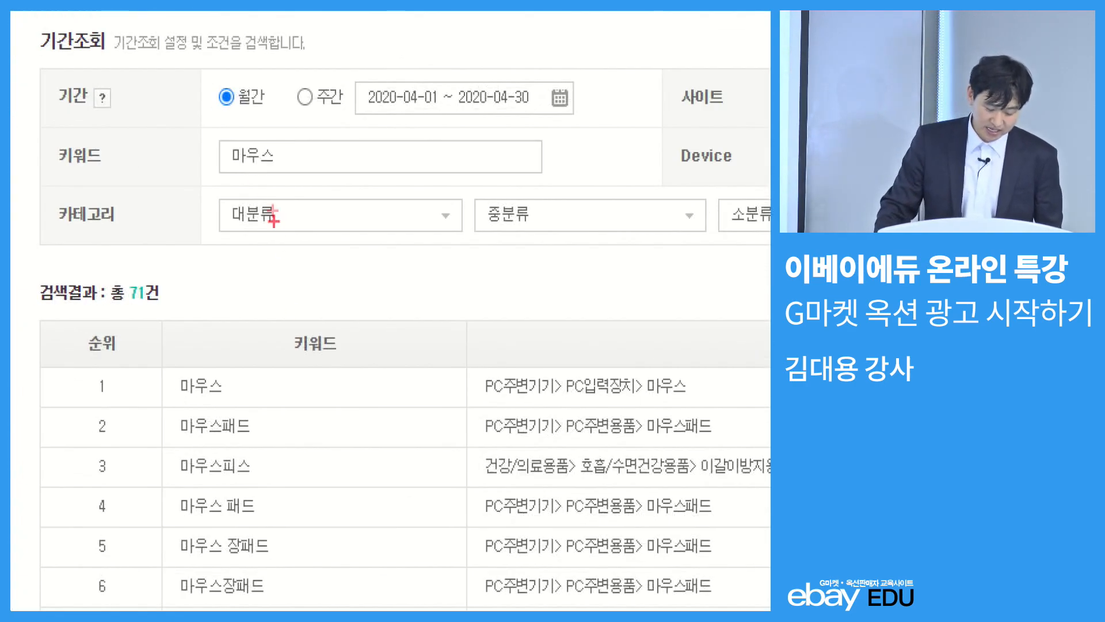
drag(94, 223, 134, 247)
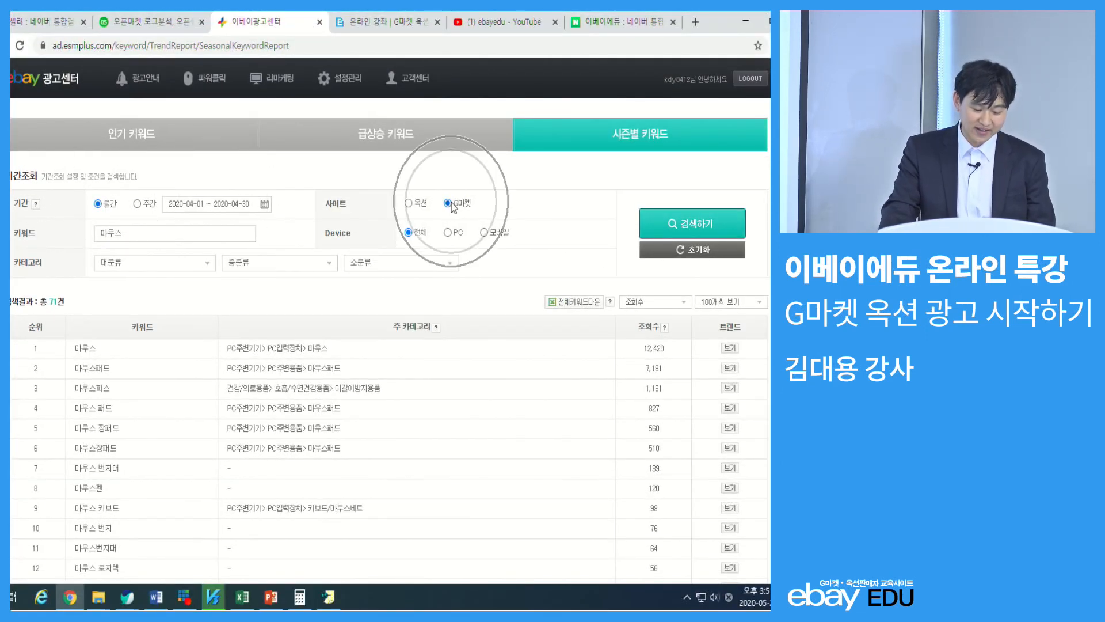
Search the 마우스 keyword on G마켓 by device, first for PC and again for 모바일
click(447, 233)
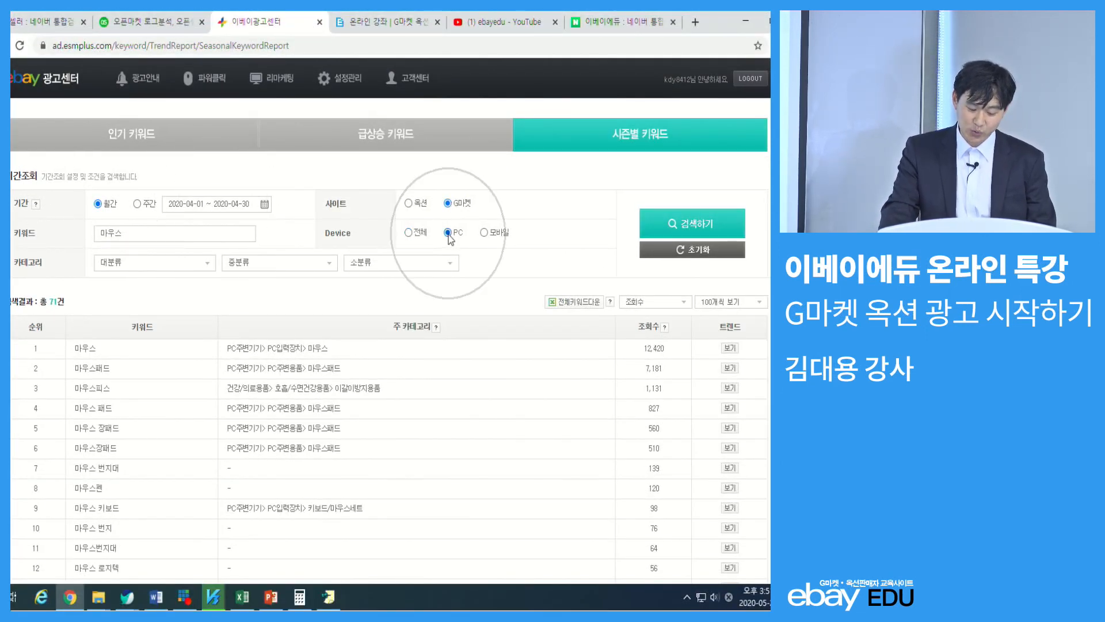
click(670, 218)
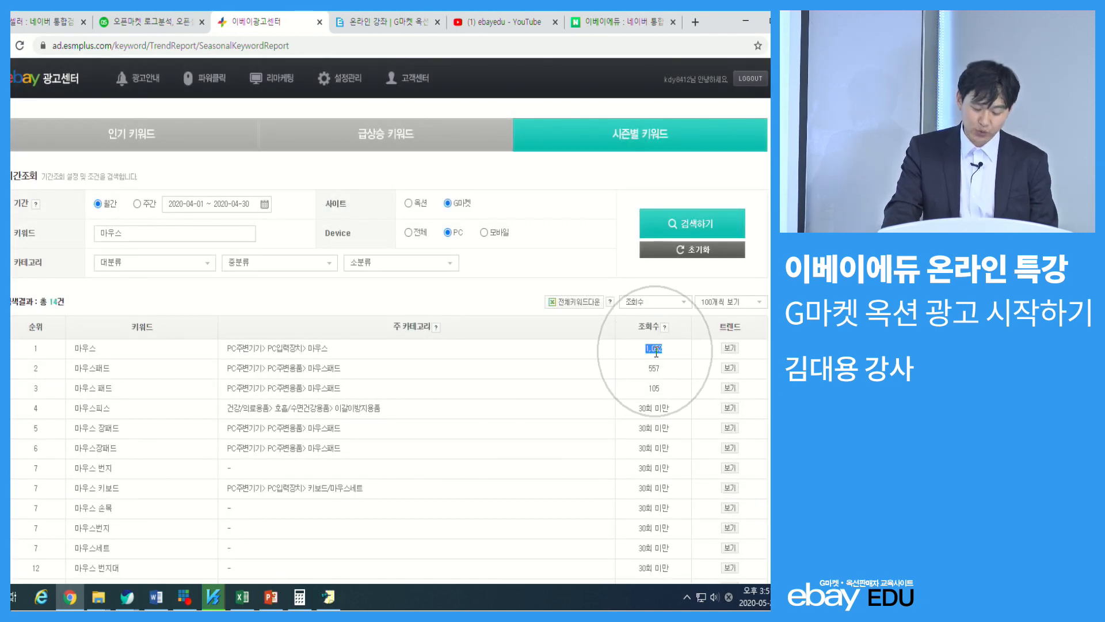
click(500, 233)
click(657, 229)
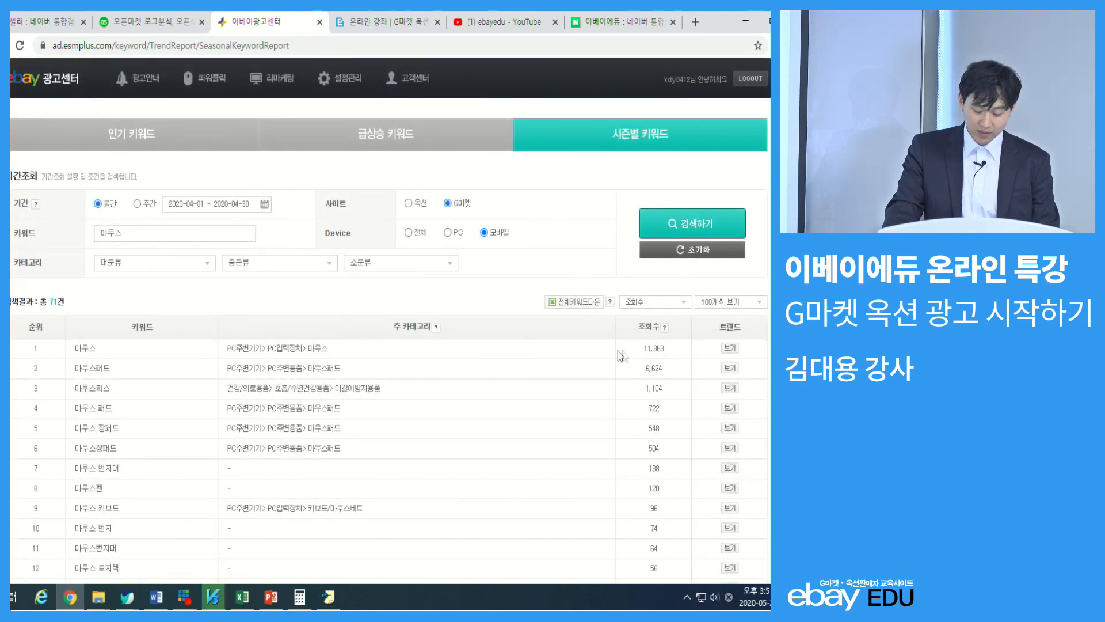
Magnify the mobile results and mark the top 마우스 keyword's view count with a red box and arrow
key(ctrl+1)
click(491, 310)
mouse_move(443, 277)
mouse_down()
mouse_move(585, 308)
mouse_move(712, 564)
mouse_up()
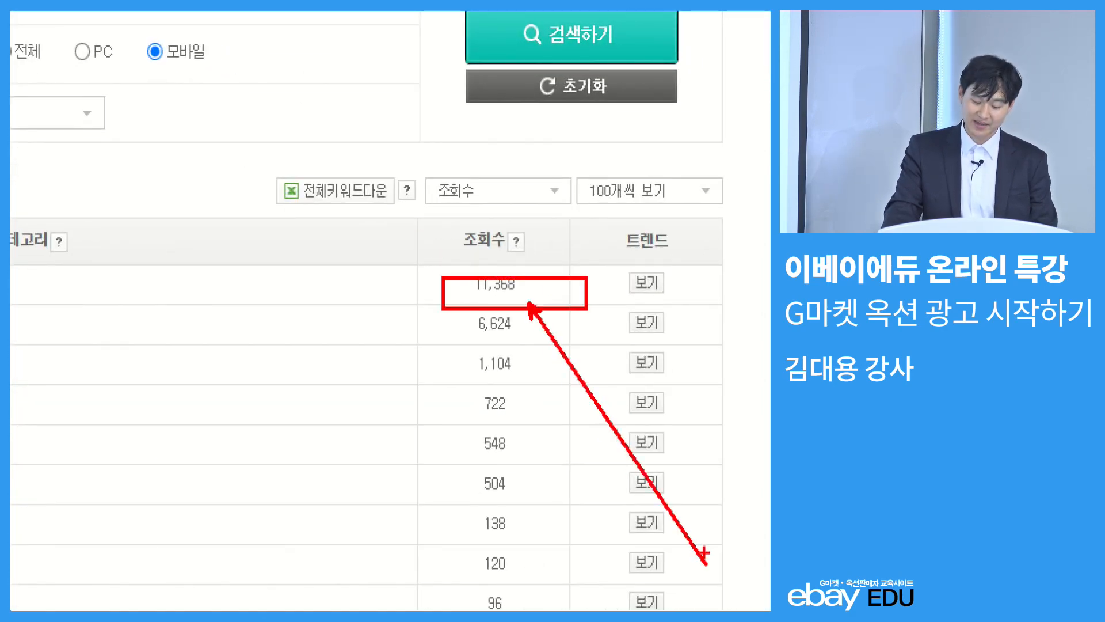
key(Escape)
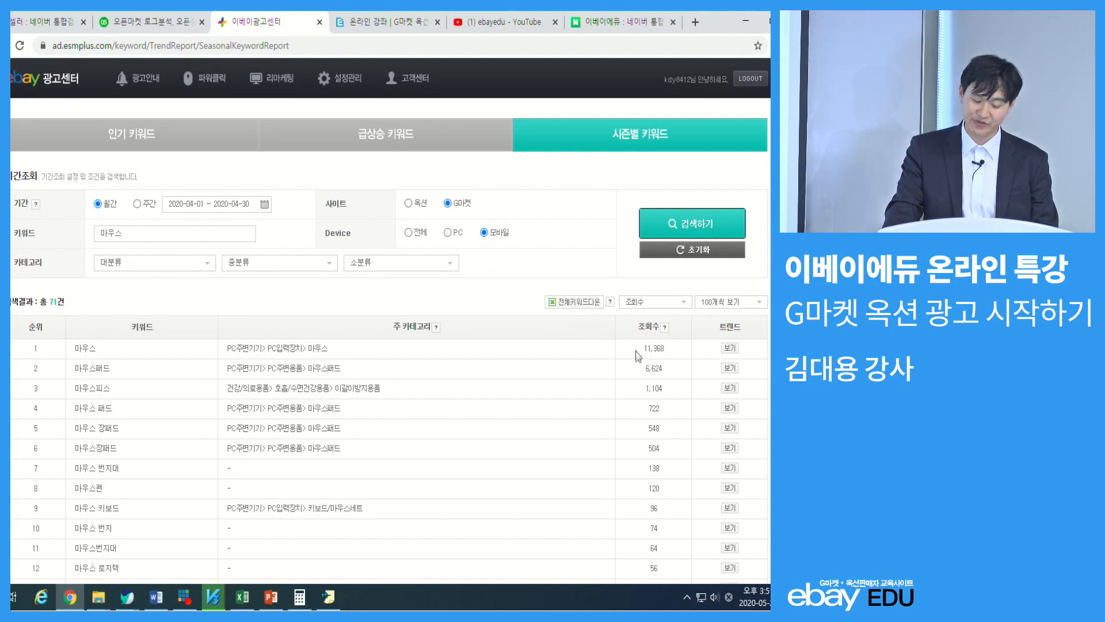
Search the 마우스 keyword on 옥션, first for 모바일 and again for PC
click(409, 203)
click(685, 229)
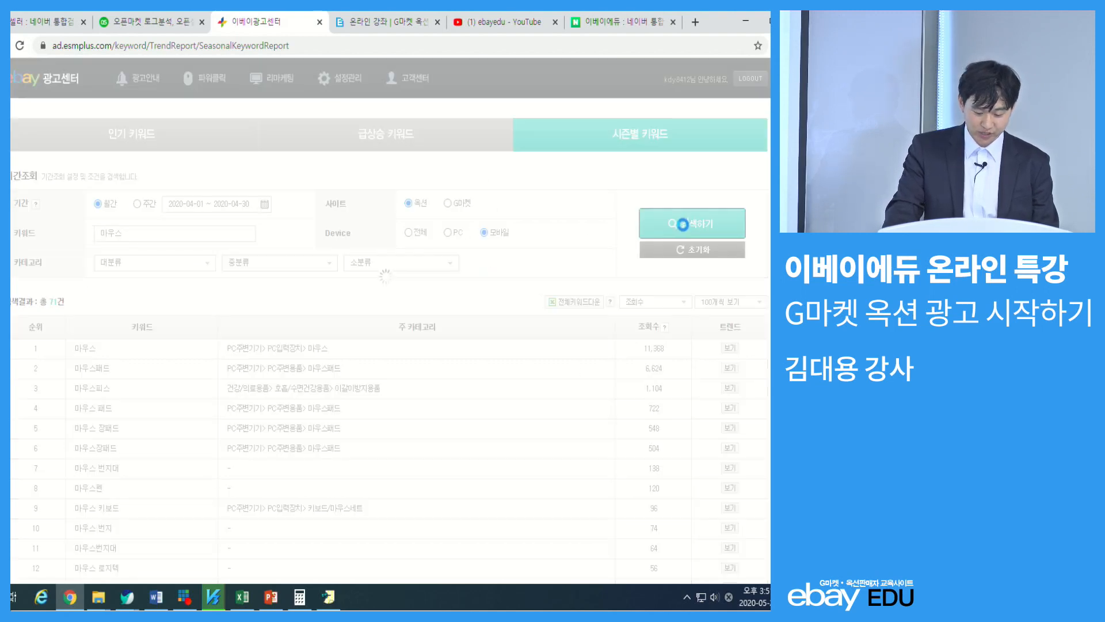
click(448, 232)
click(688, 226)
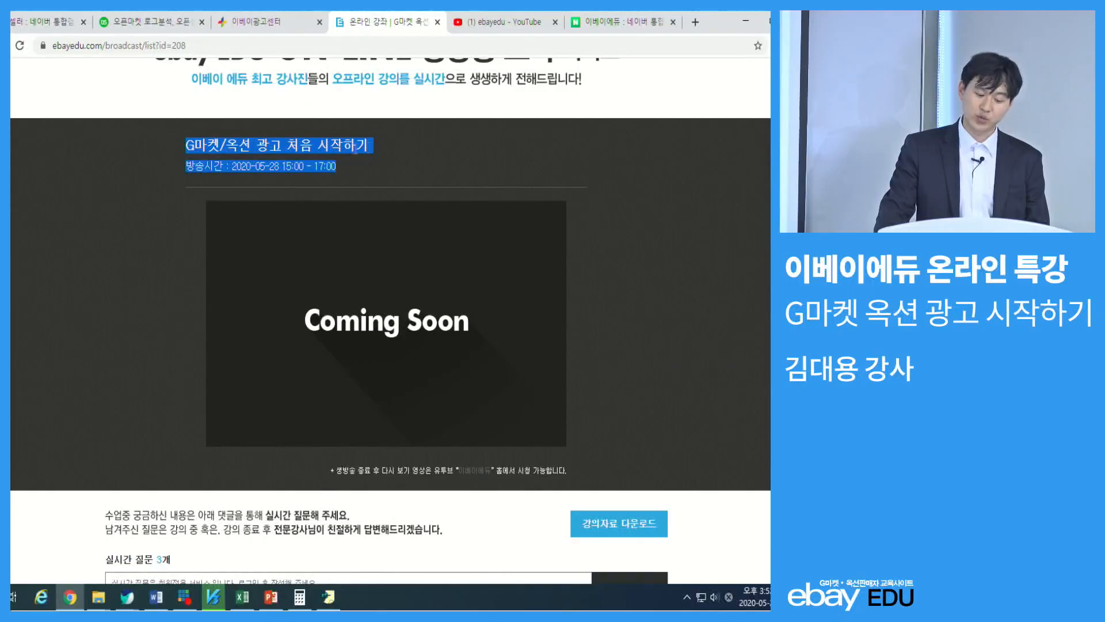
Show the lecture materials download (강의자료 다운로드) and the live question area on the ebayedu broadcast page
click(340, 147)
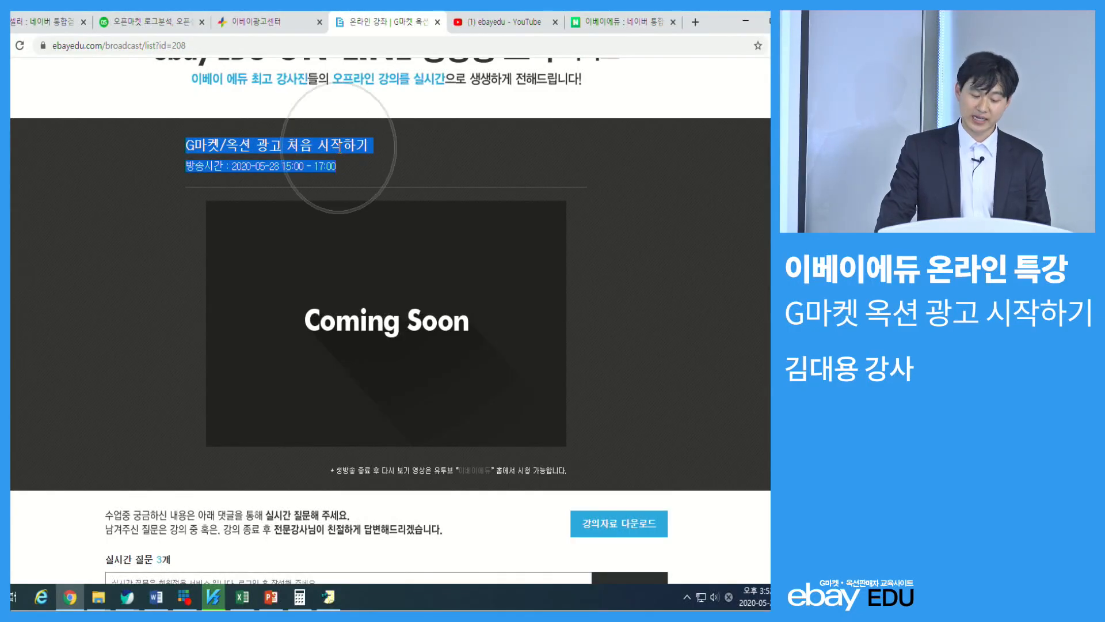
scroll(530, 213, down, 5)
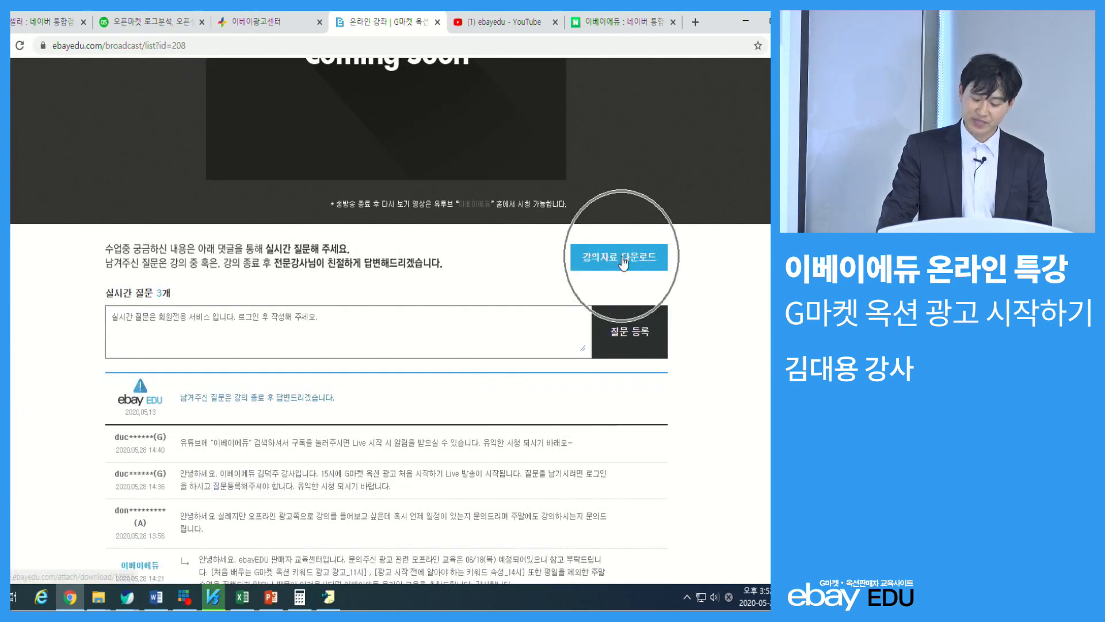